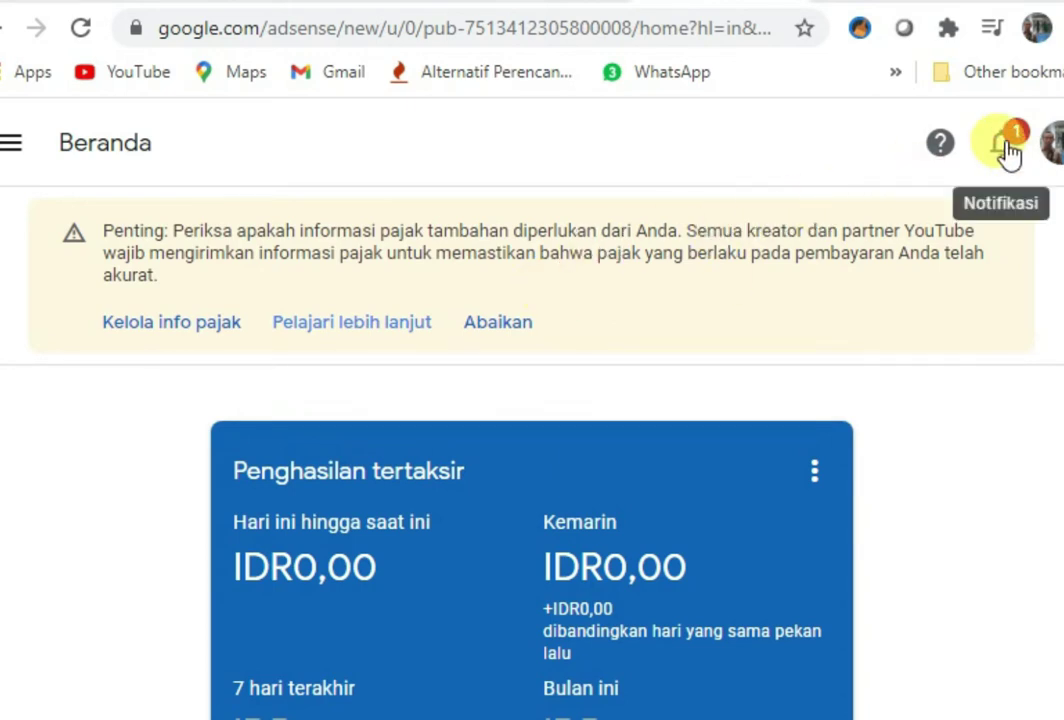
Check the tax notice in notifications, then begin adding US tax info from Kelola info pajak
left_click(1005, 150)
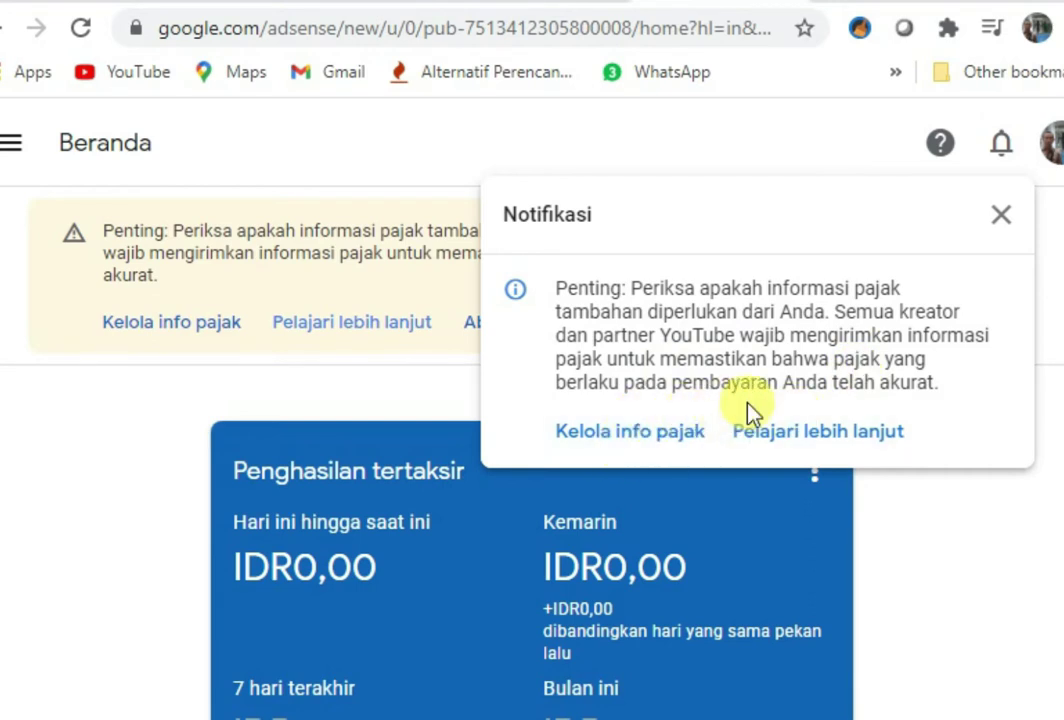
left_click(120, 375)
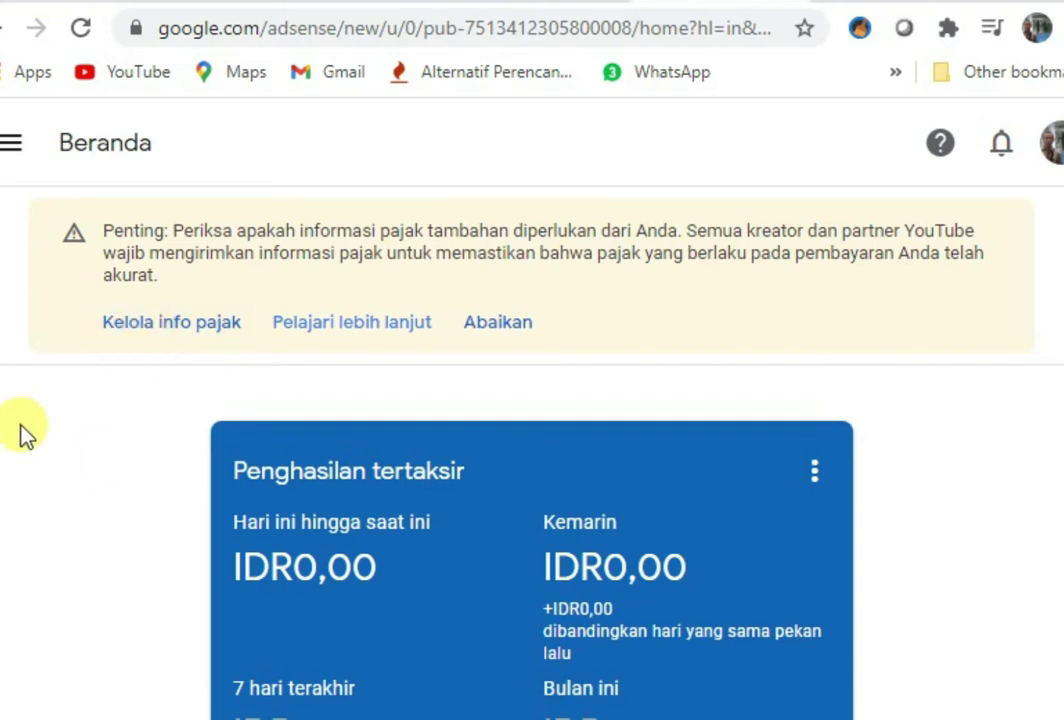
left_click(147, 334)
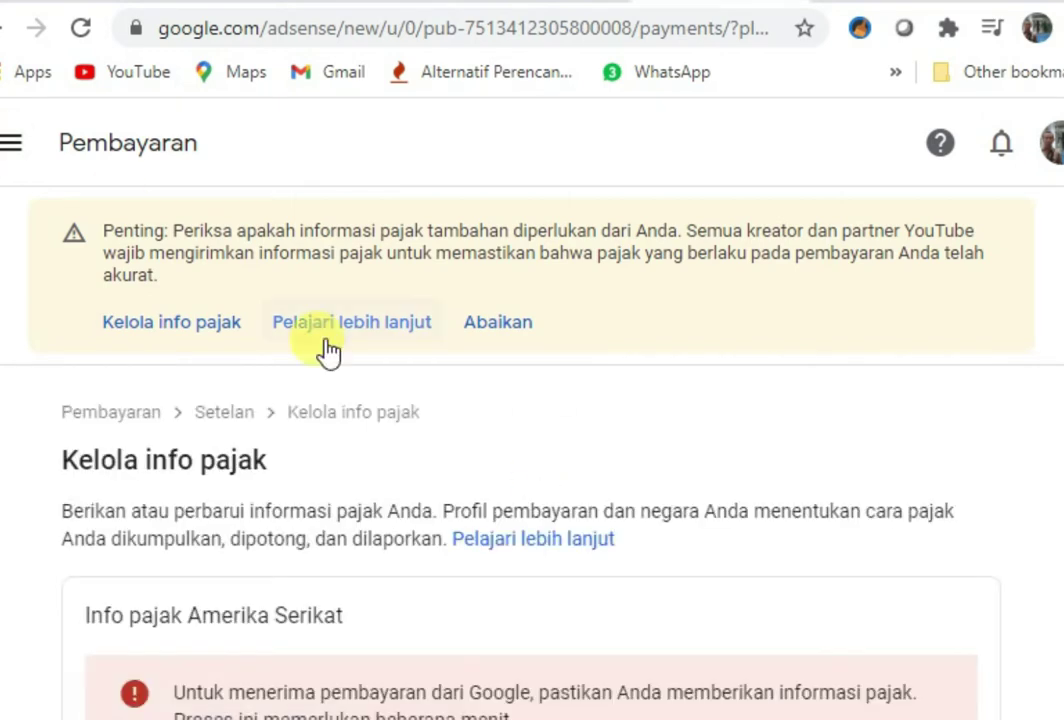
scroll(556, 604, "down", 1)
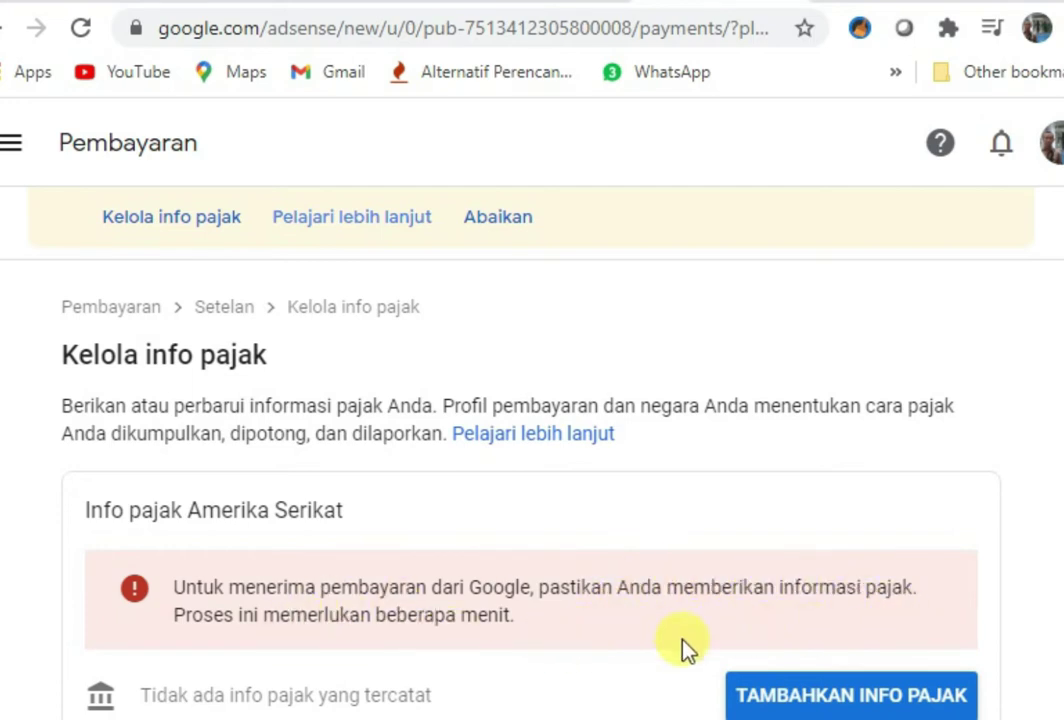
left_click(817, 697)
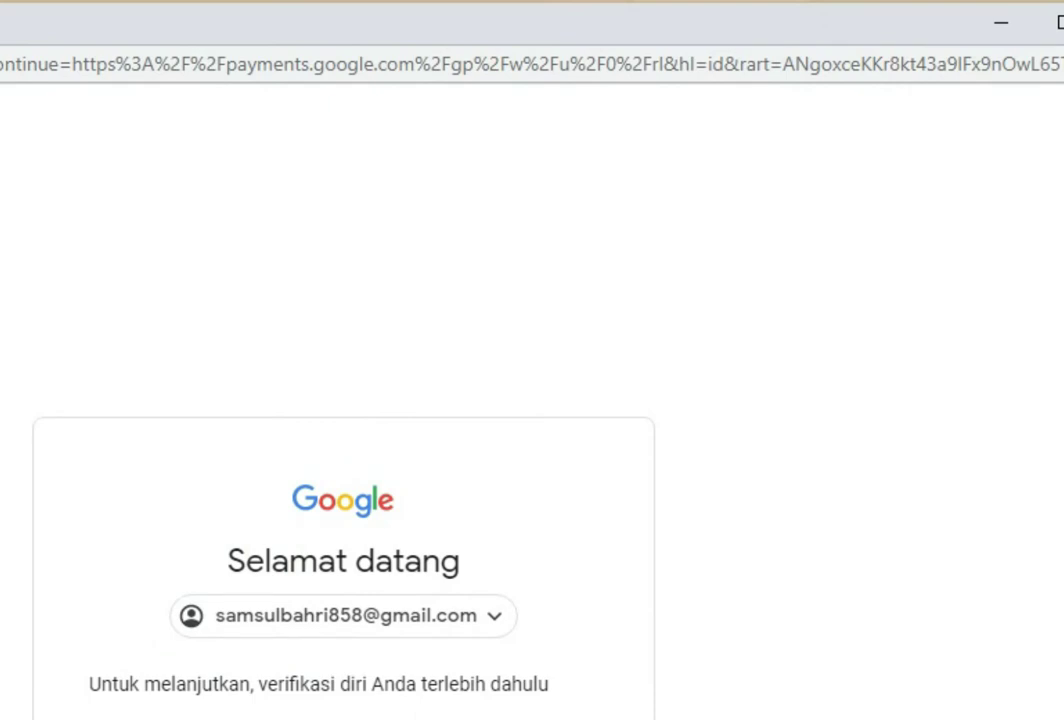
Verify identity by submitting the Google account password
key("Return")
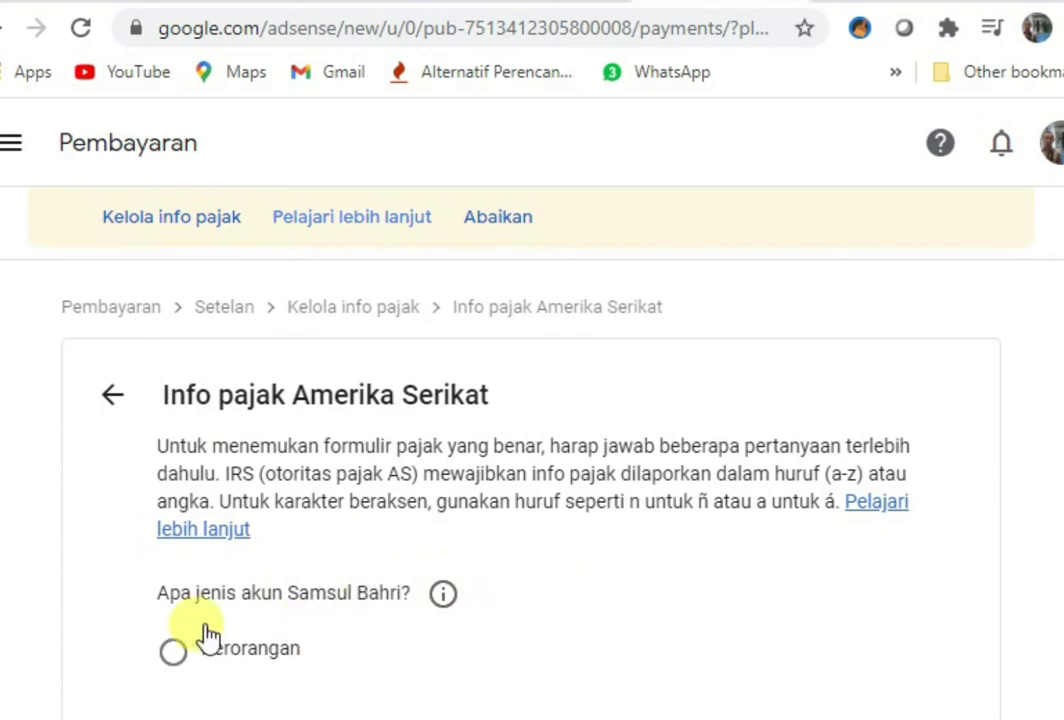
Answer Perorangan as account type and Tidak for US citizen or resident
scroll(790, 602, "down", 2)
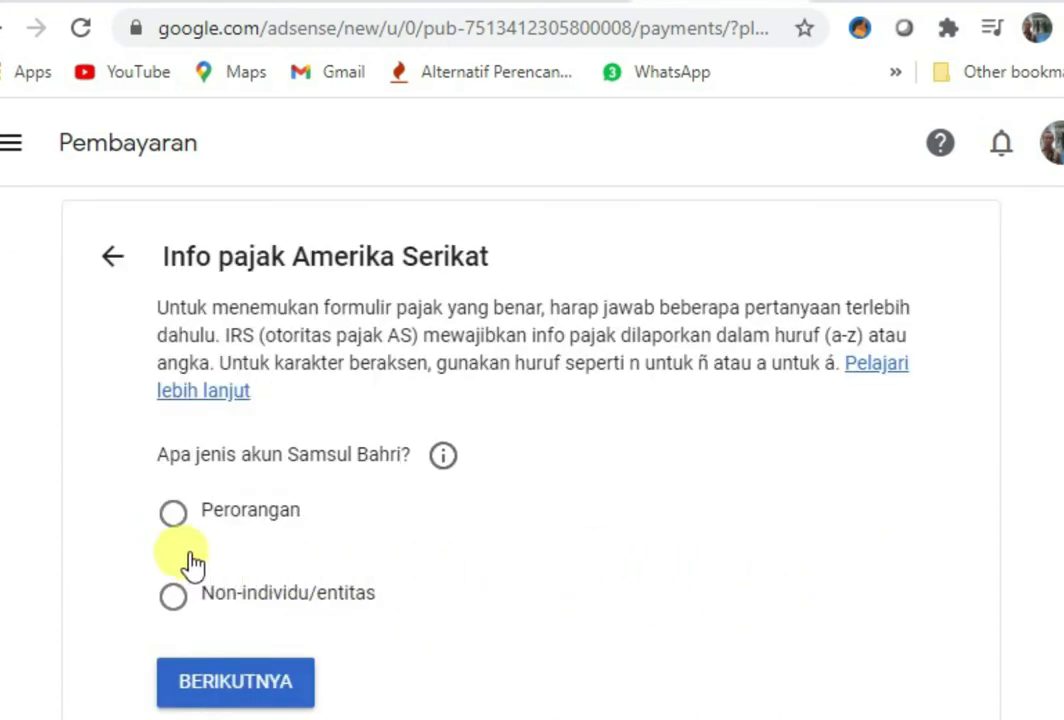
left_click(171, 518)
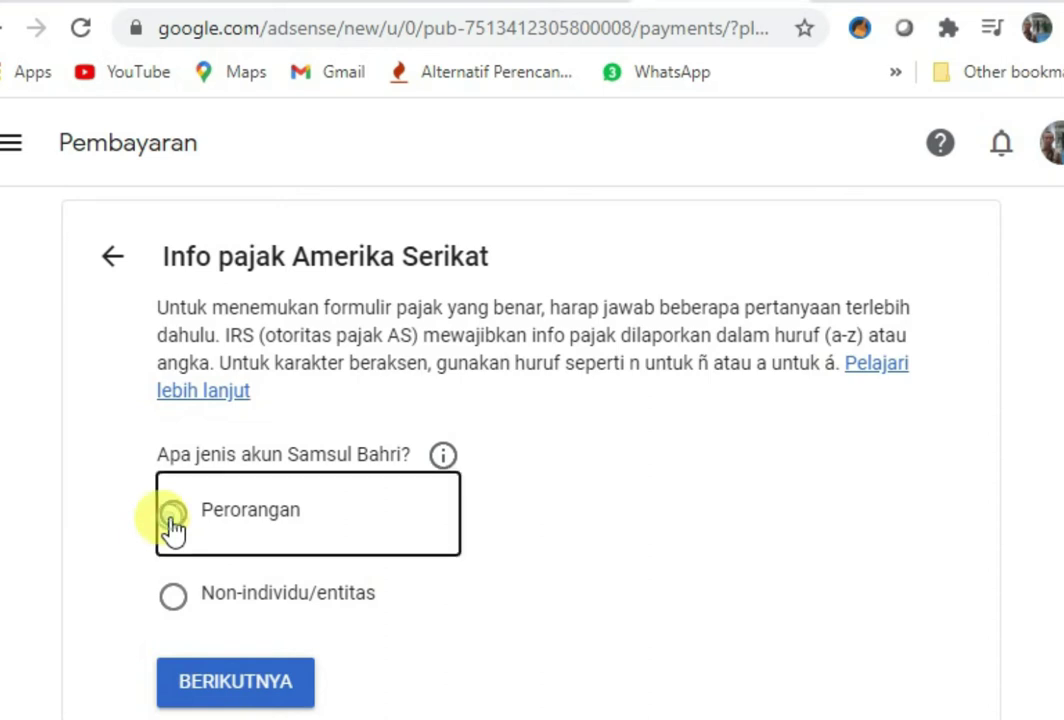
left_click(242, 686)
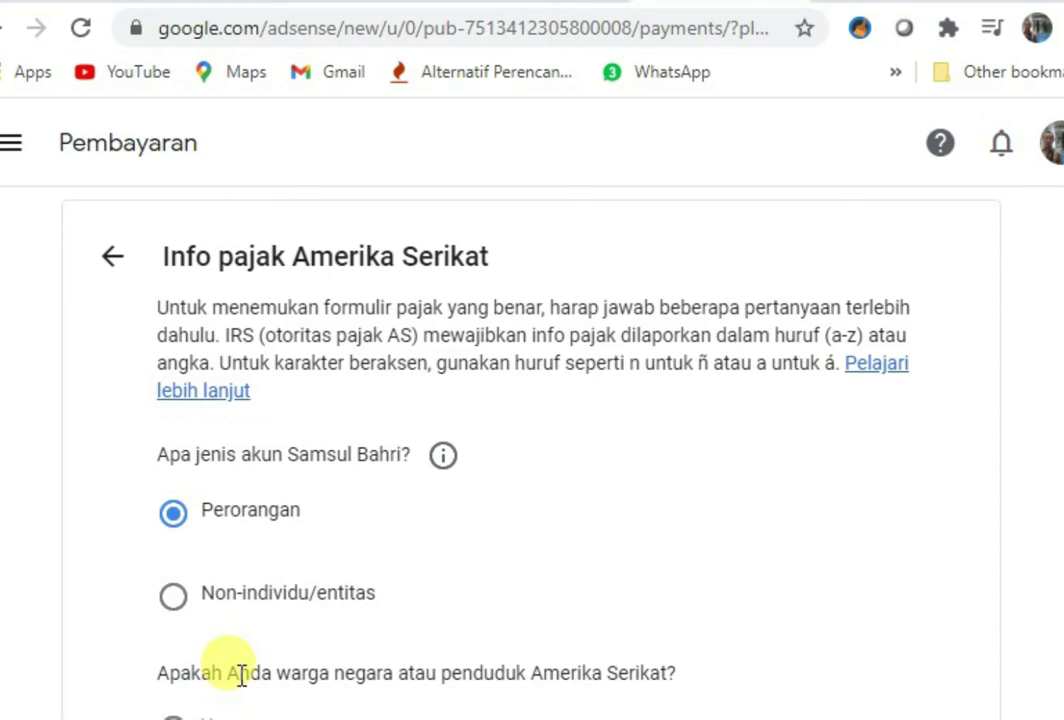
scroll(580, 625, "down", 2)
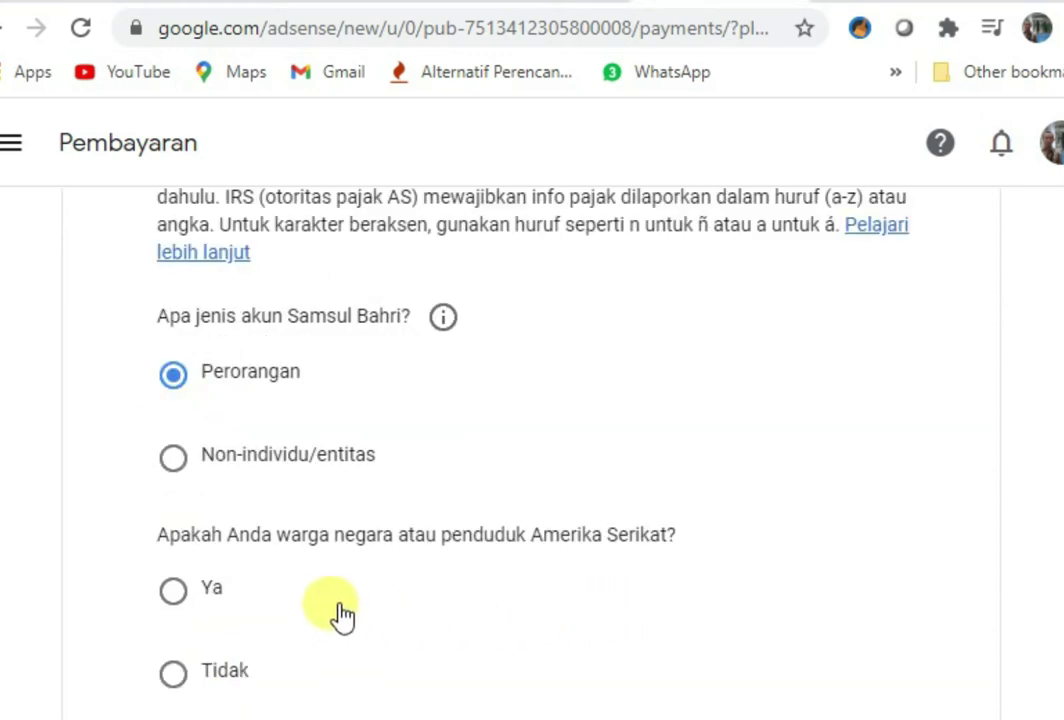
left_click(172, 676)
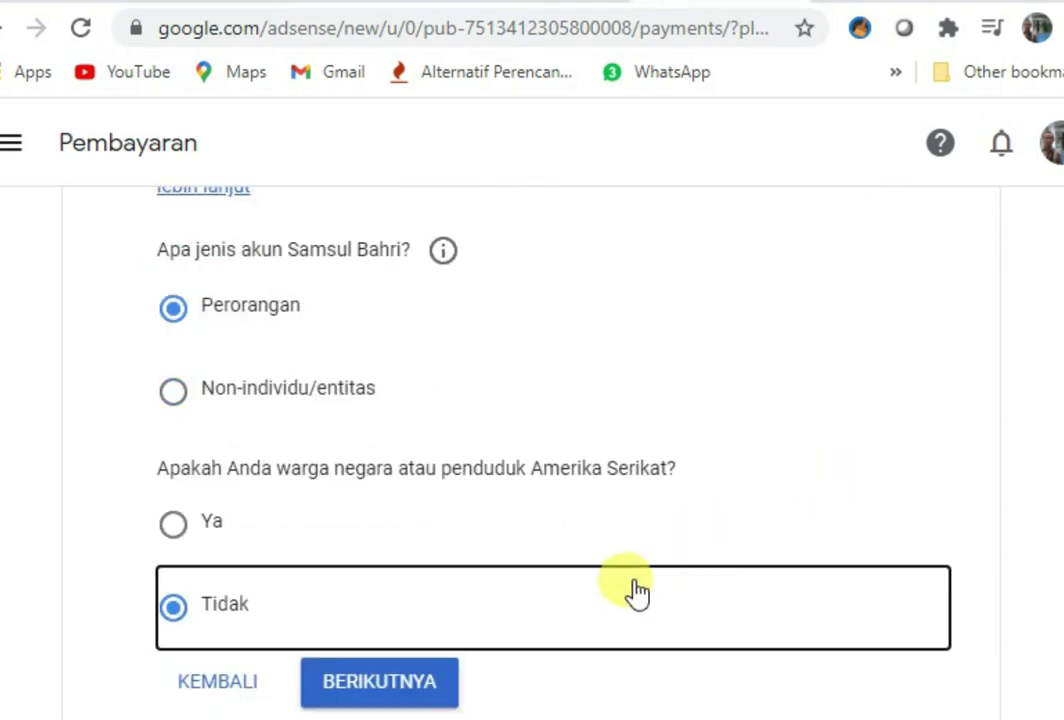
left_click(392, 688)
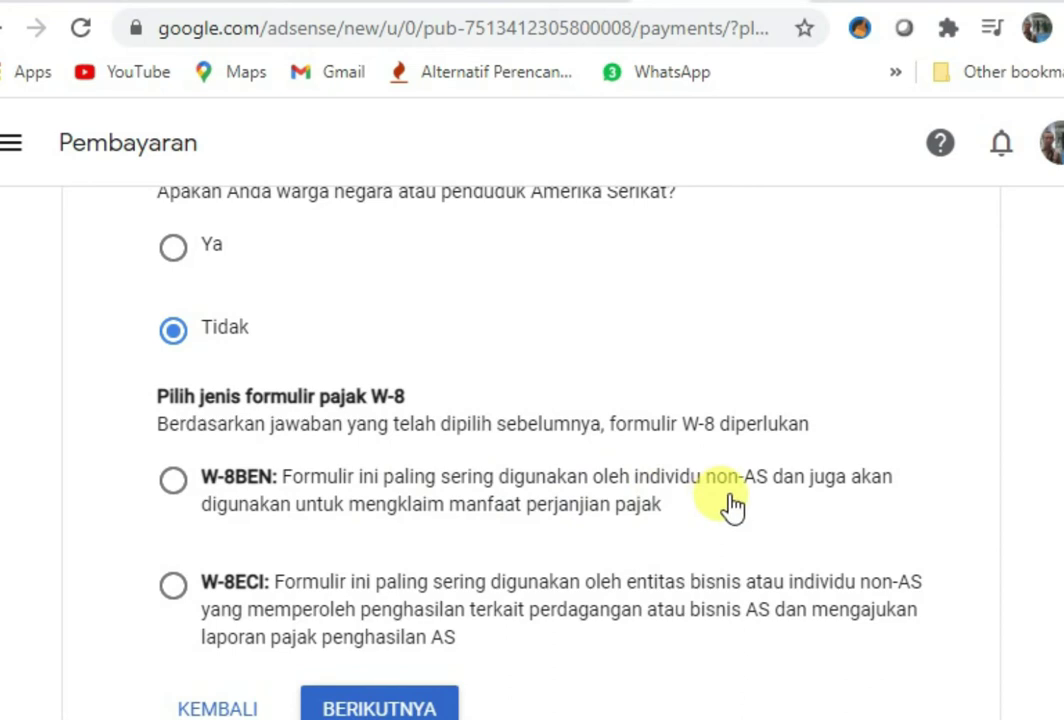
Choose the W-8BEN form and start filling it in
left_click(173, 482)
scroll(710, 600, "down", 1)
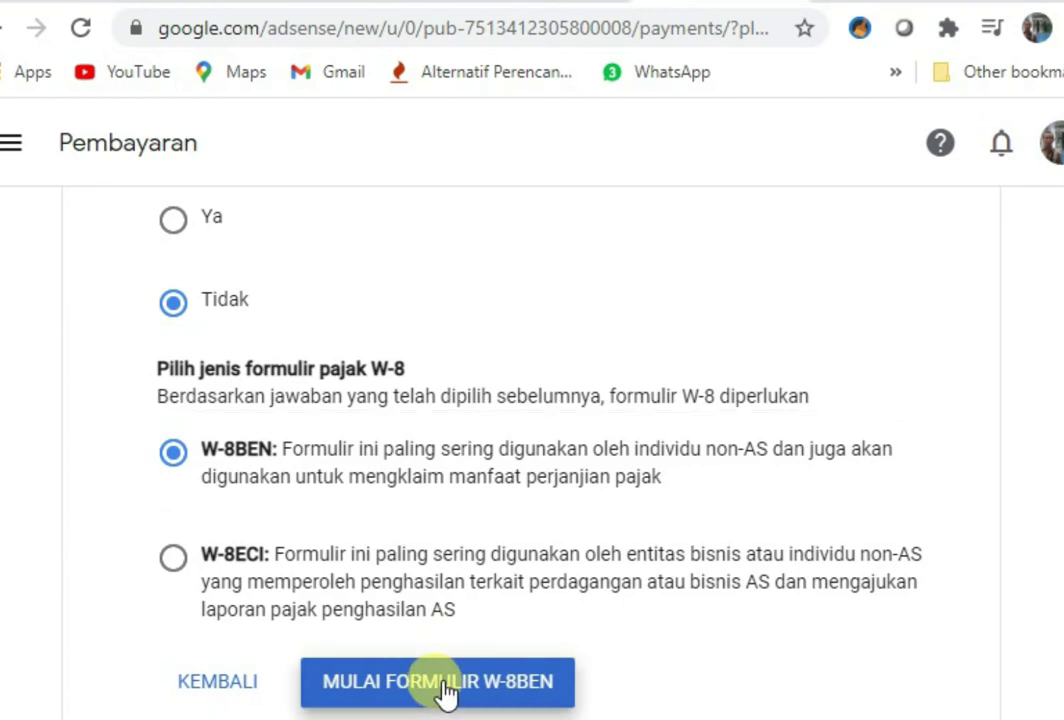
left_click(445, 688)
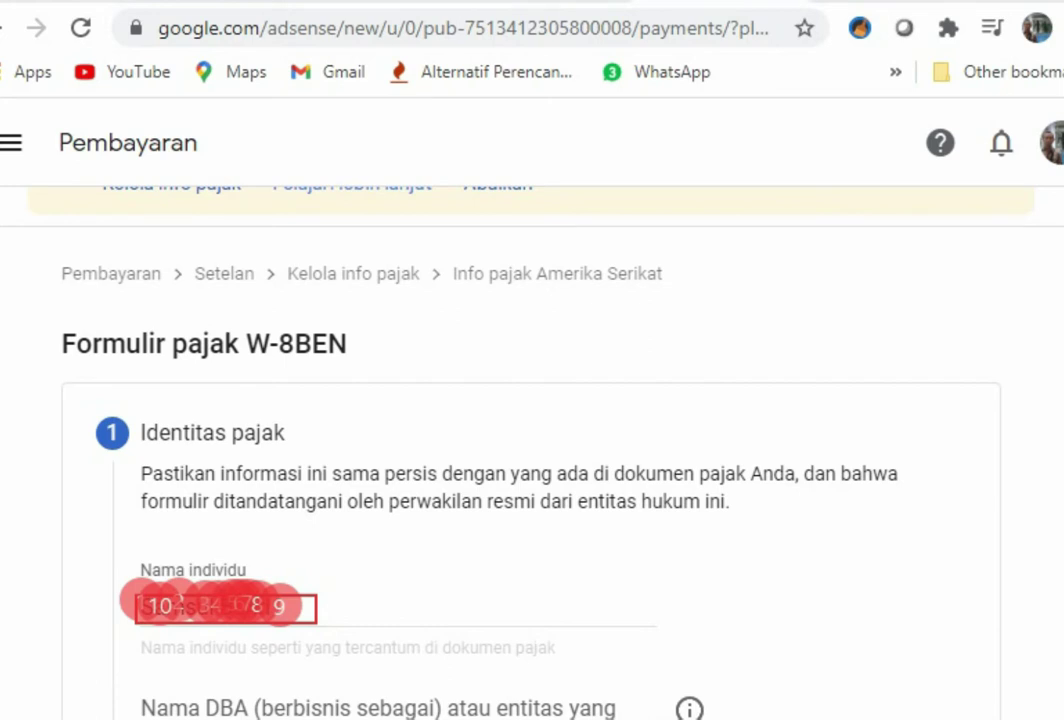
Scroll the W-8BEN Tax Identity section down toward the country field
scroll(530, 450, "down", 10)
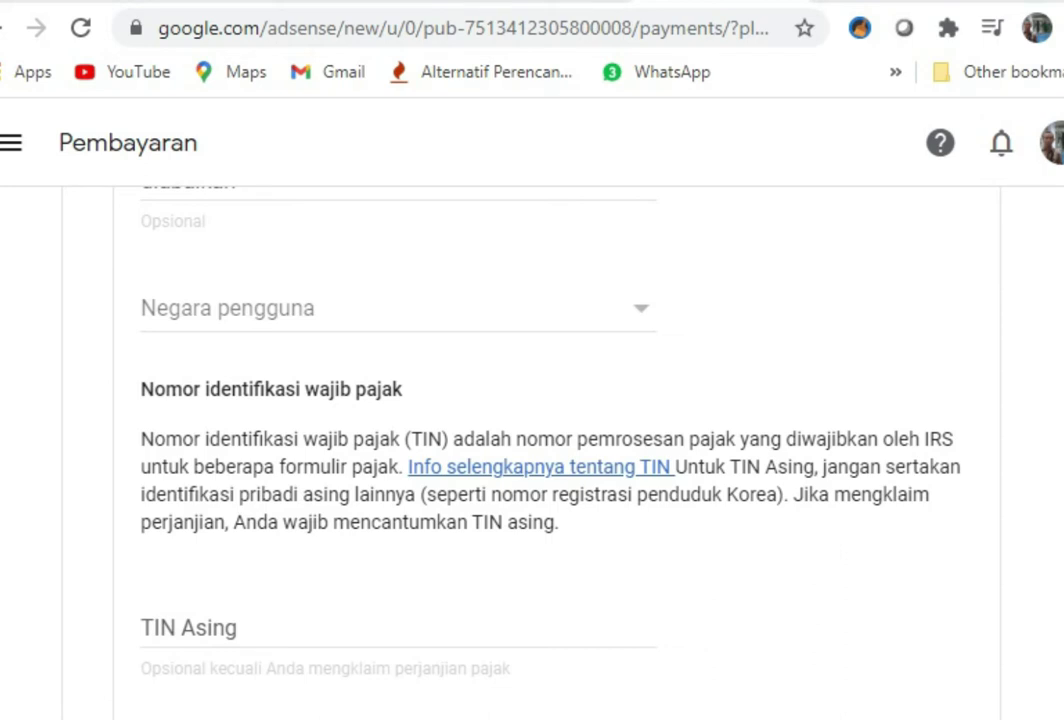
Set Negara pengguna to Indonesia
left_click(645, 322)
scroll(302, 532, "down", 5)
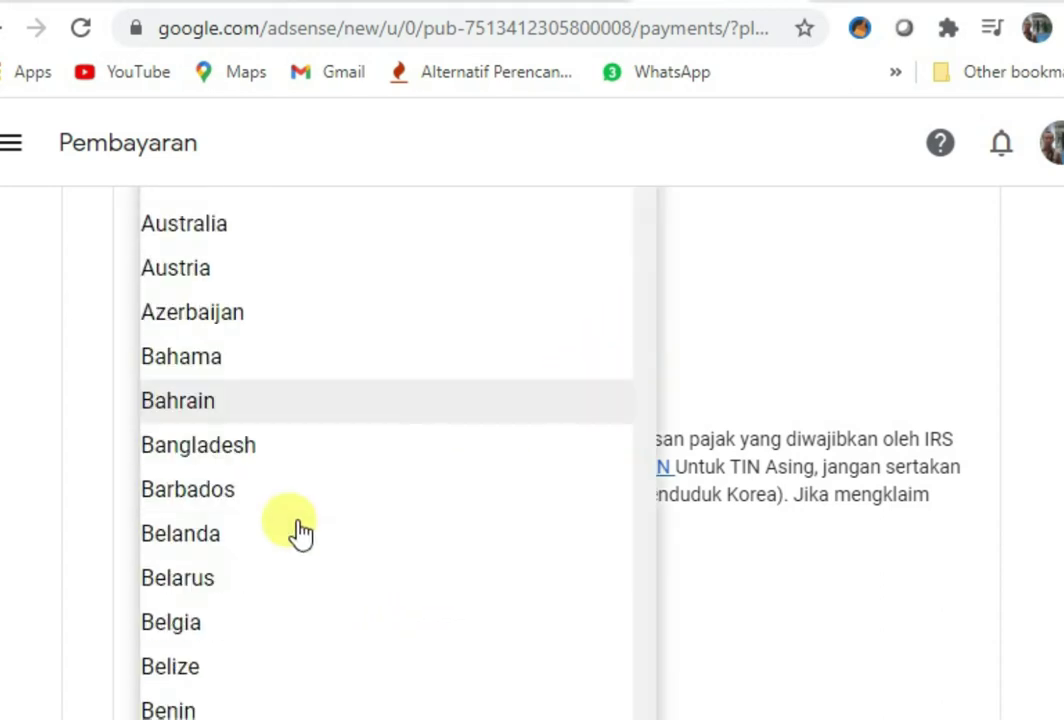
scroll(300, 532, "down", 6)
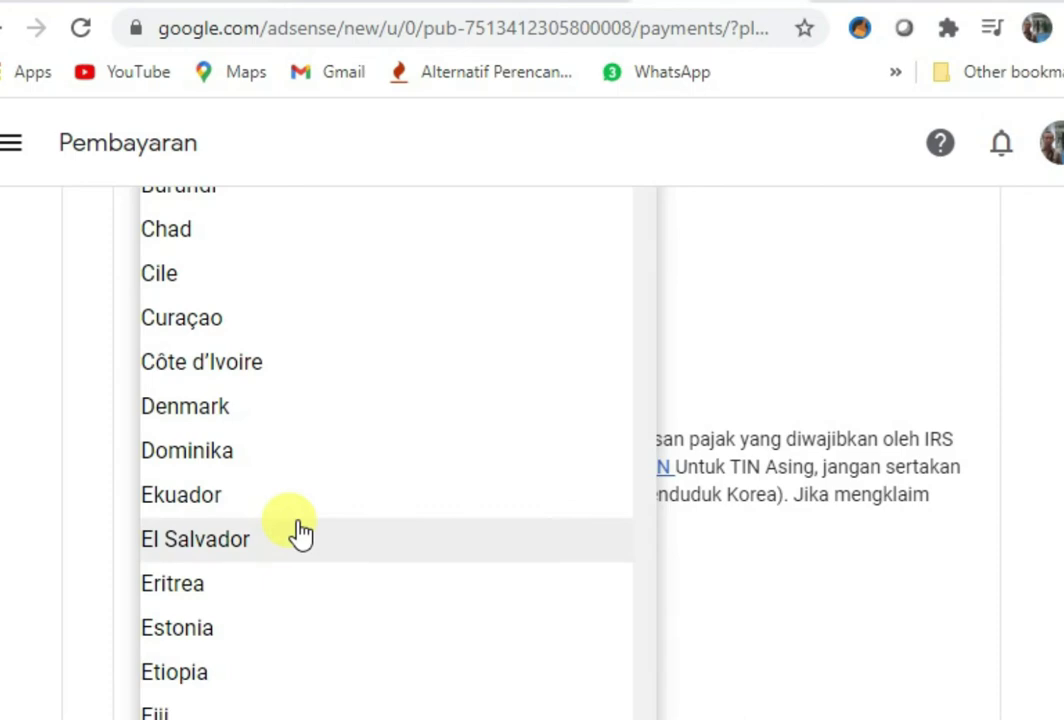
scroll(300, 540, "down", 3)
scroll(300, 545, "down", 10)
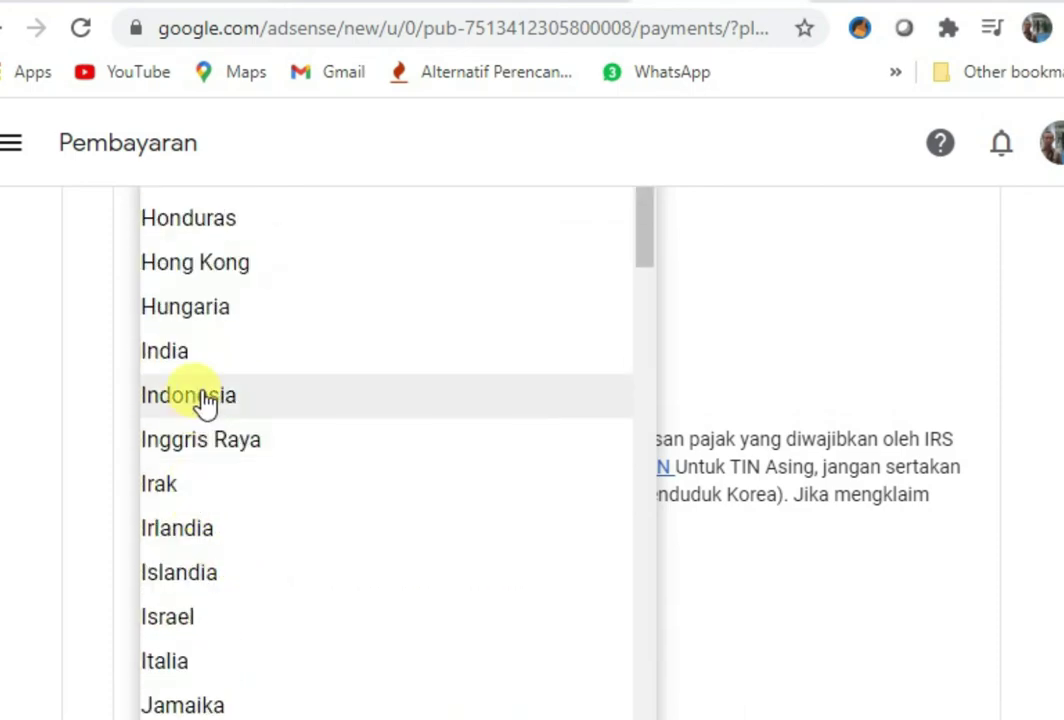
left_click(205, 405)
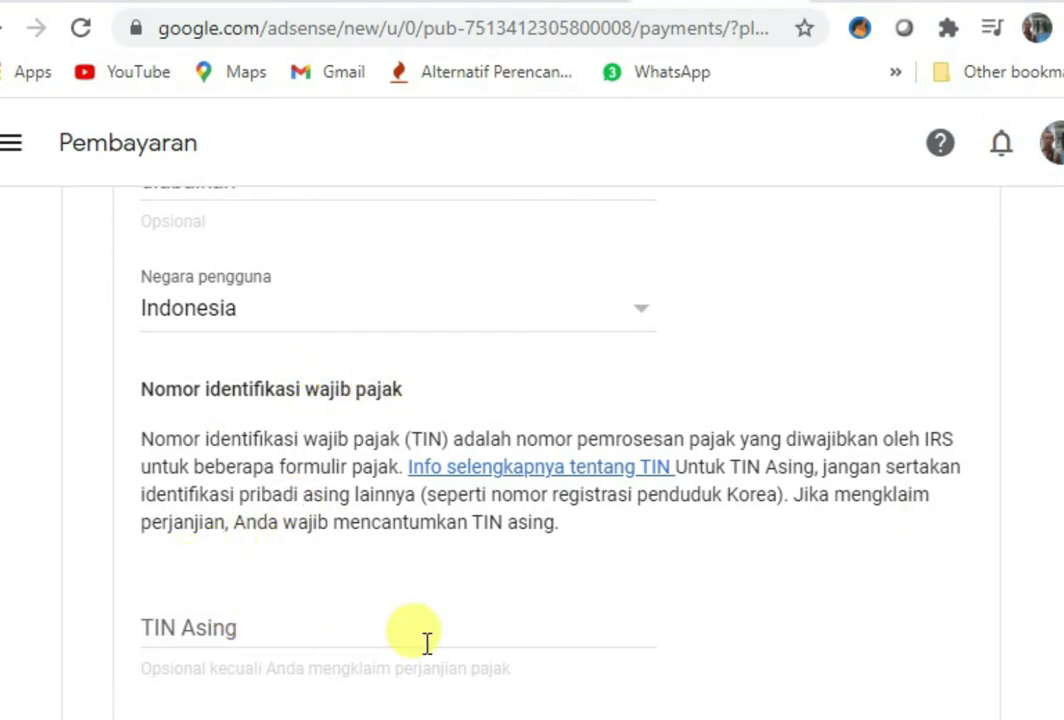
Place the cursor in the empty TIN Asing field
scroll(425, 637, "down", 2)
scroll(435, 610, "down", 2)
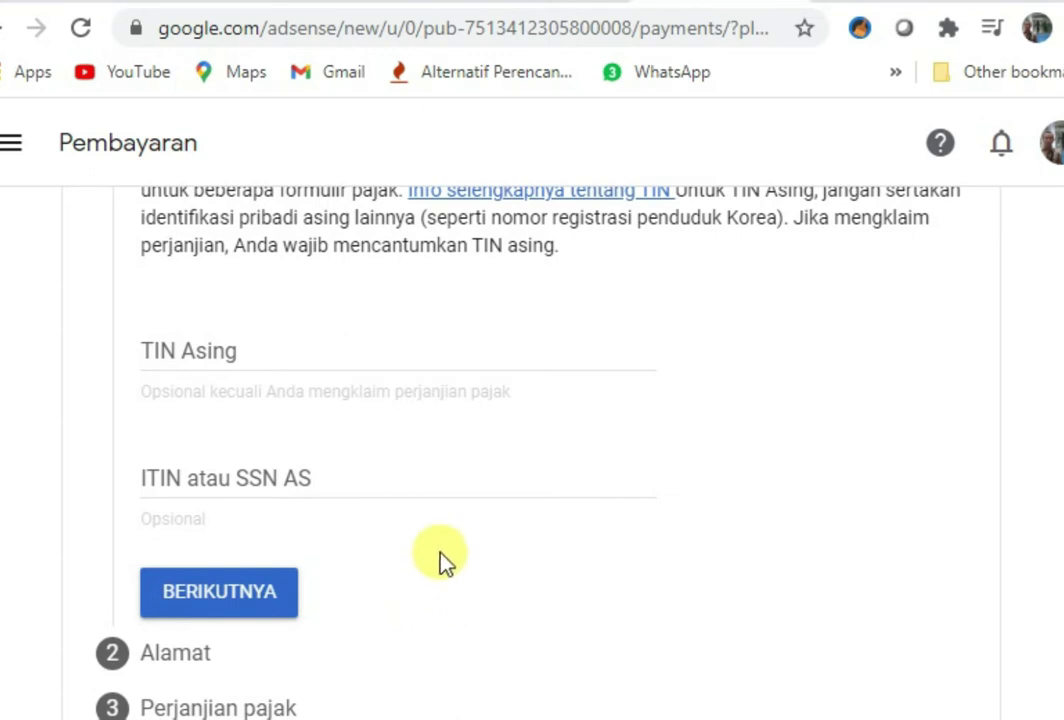
left_click(158, 345)
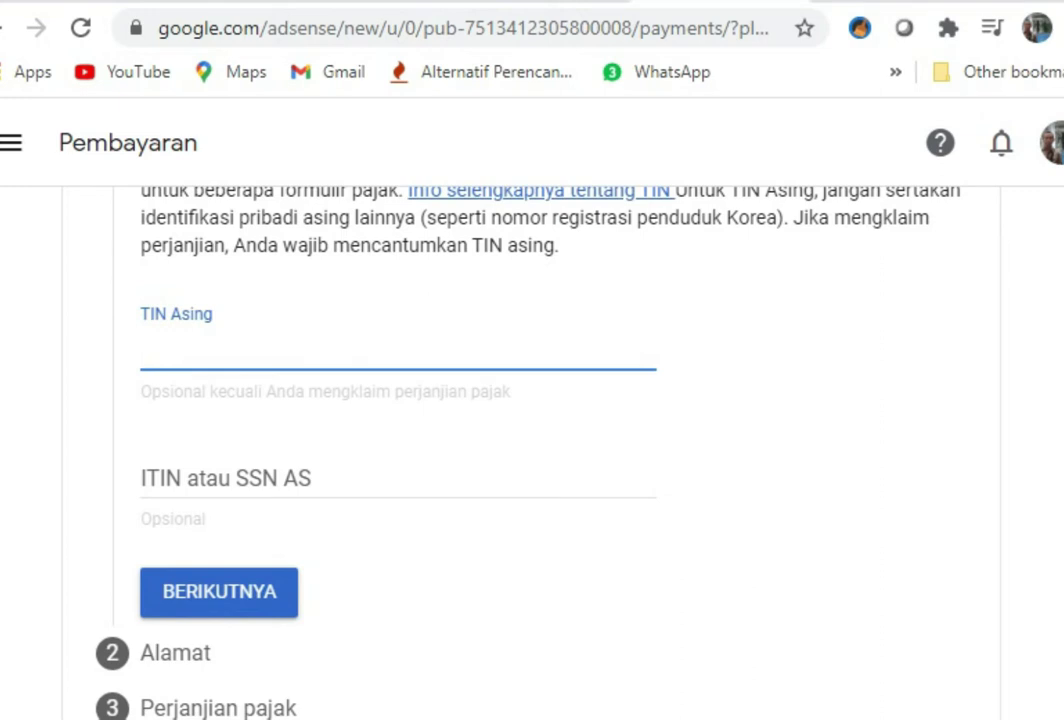
scroll(530, 450, "down", 2)
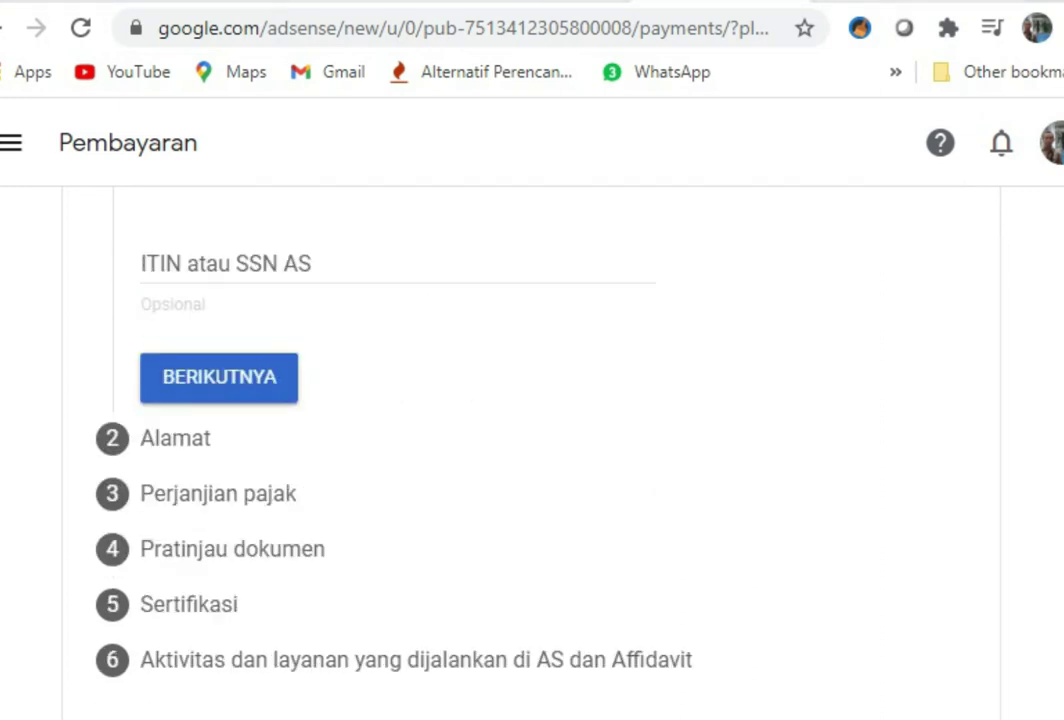
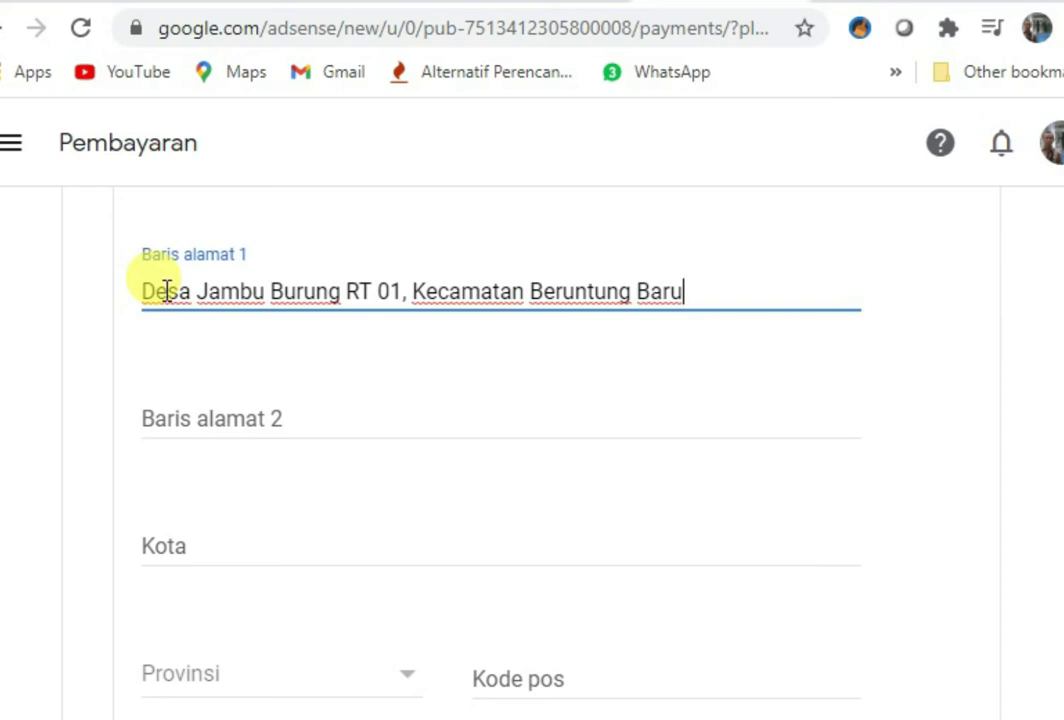
Finish the permanent address line and enter the city of residence
type(",")
type("Kab Banjar")
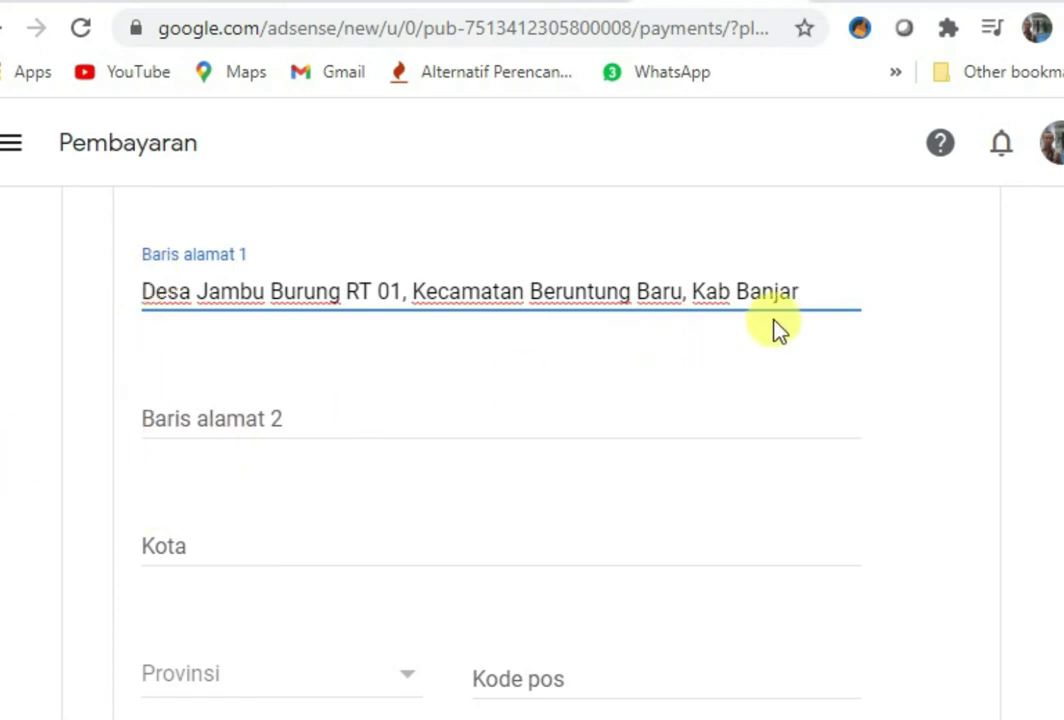
left_click(149, 547)
type("Banjar")
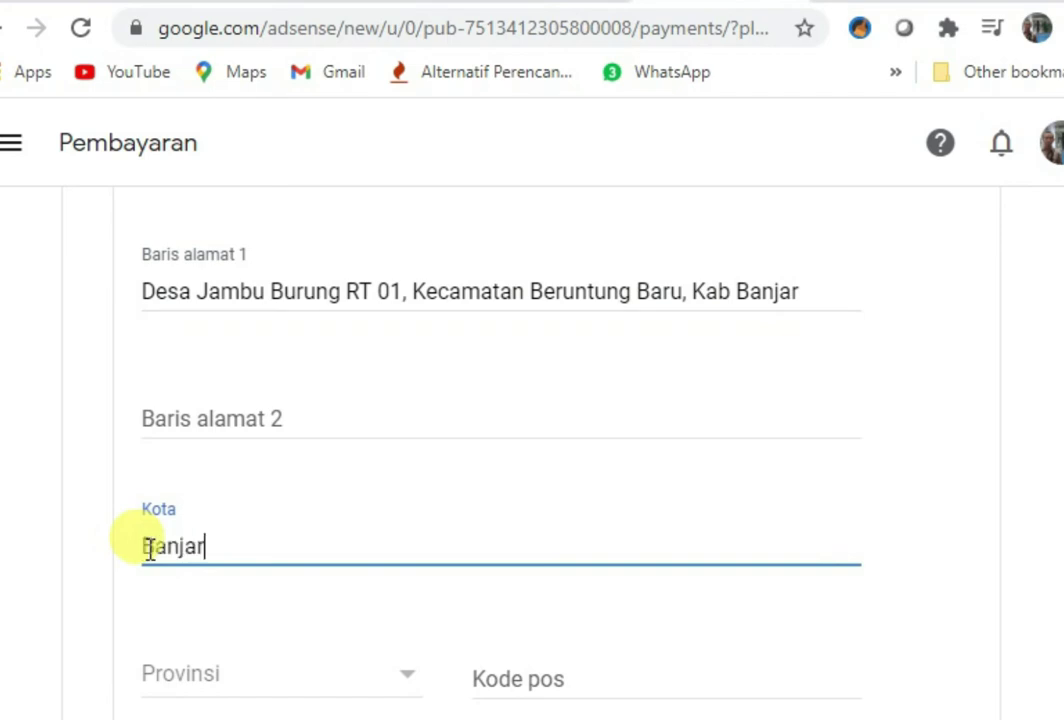
Choose Kalimantan Selatan as the province, enter the postal code, and try to advance
left_click(405, 675)
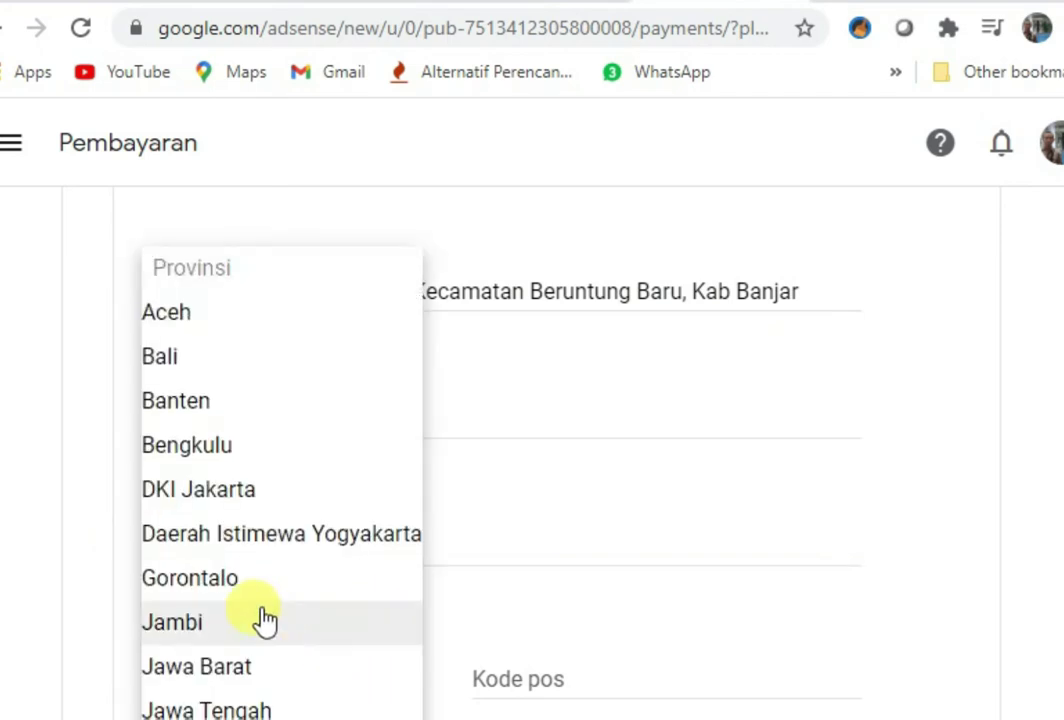
scroll(263, 620, "down", 4)
left_click(228, 430)
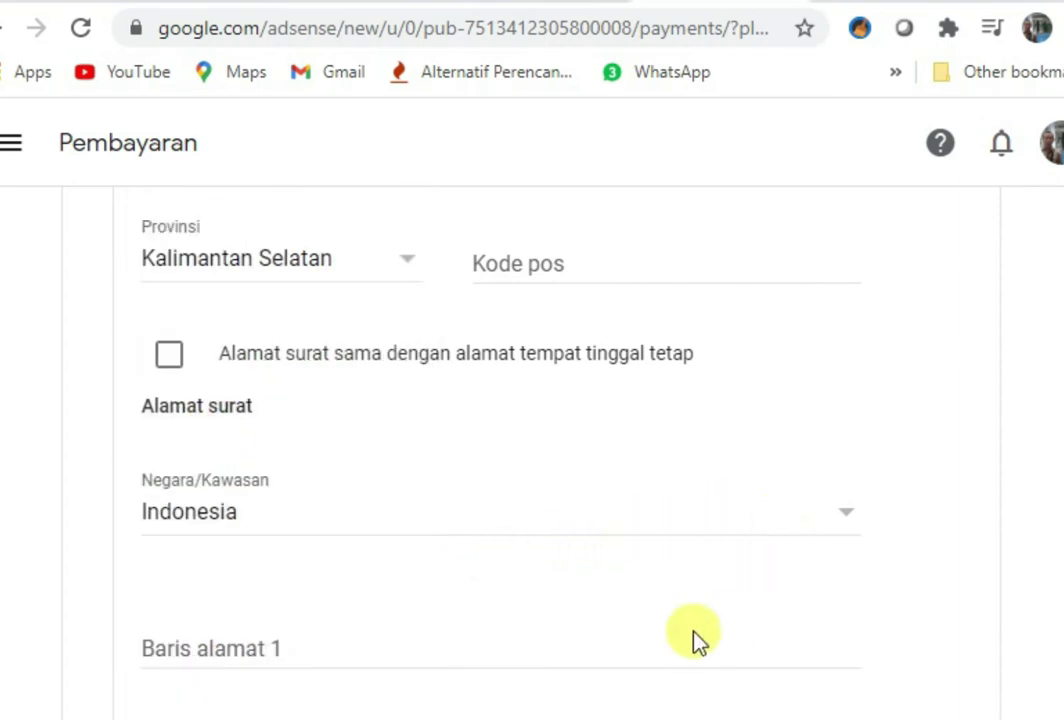
scroll(560, 634, "down", 4)
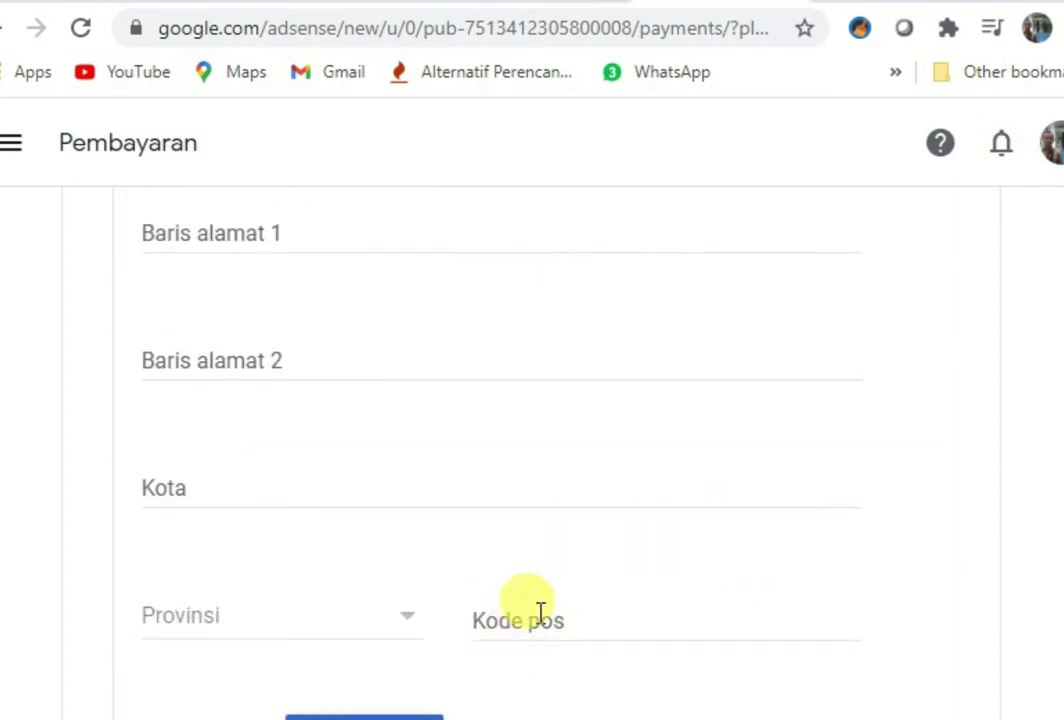
left_click(540, 614)
type("70")
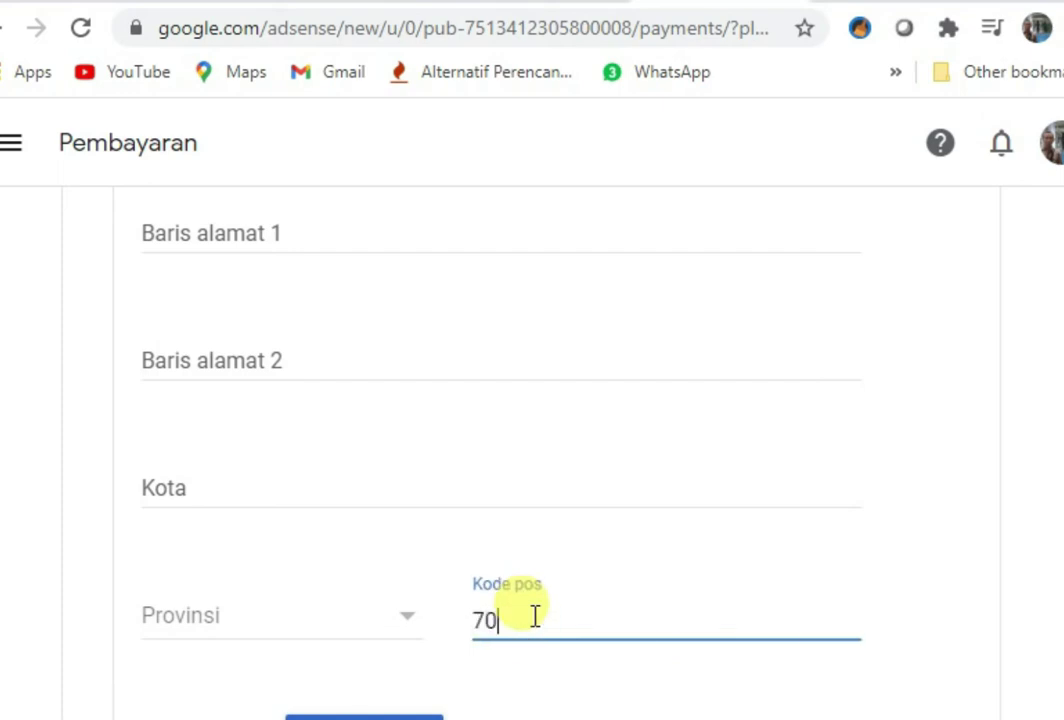
type("656")
scroll(535, 617, "down", 2)
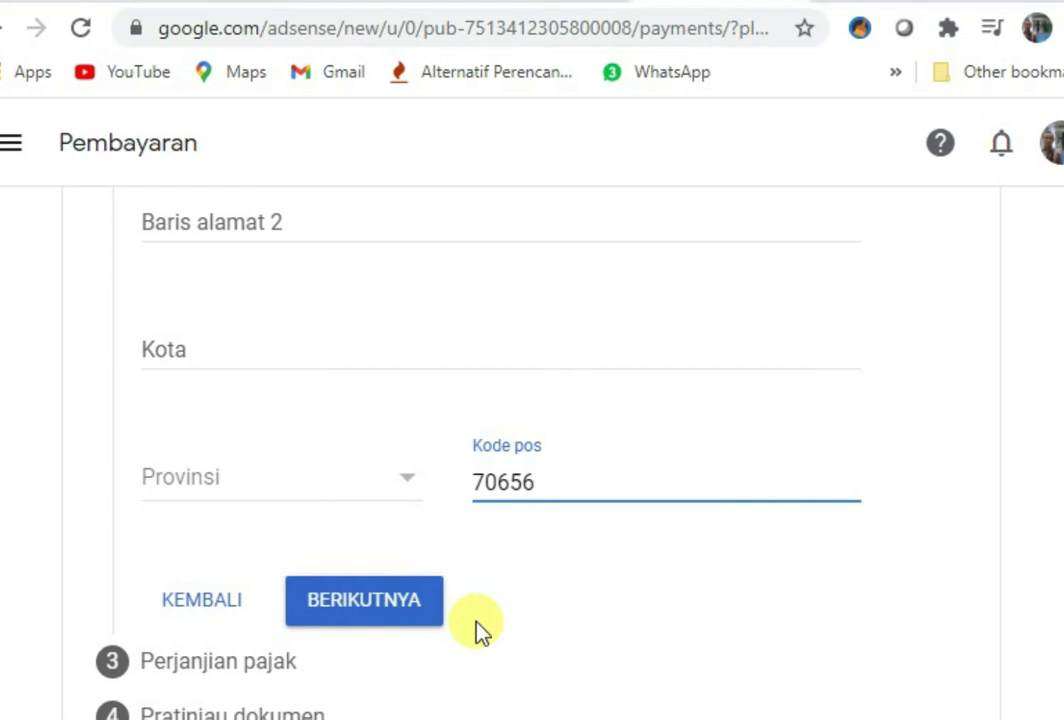
left_click(390, 612)
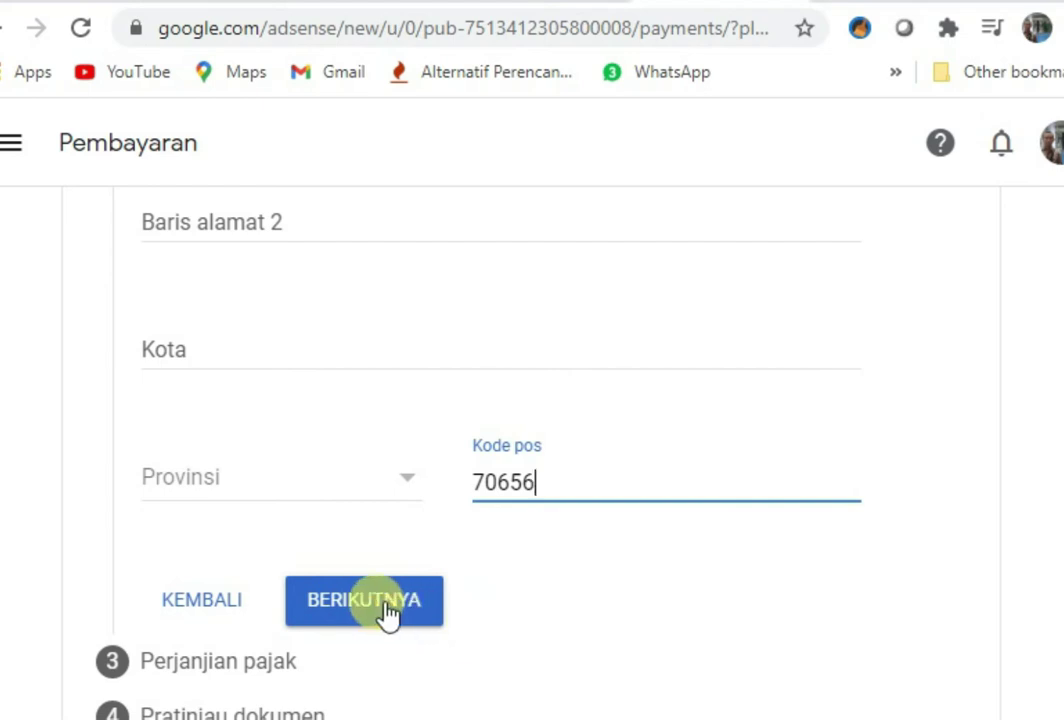
scroll(560, 594, "up", 4)
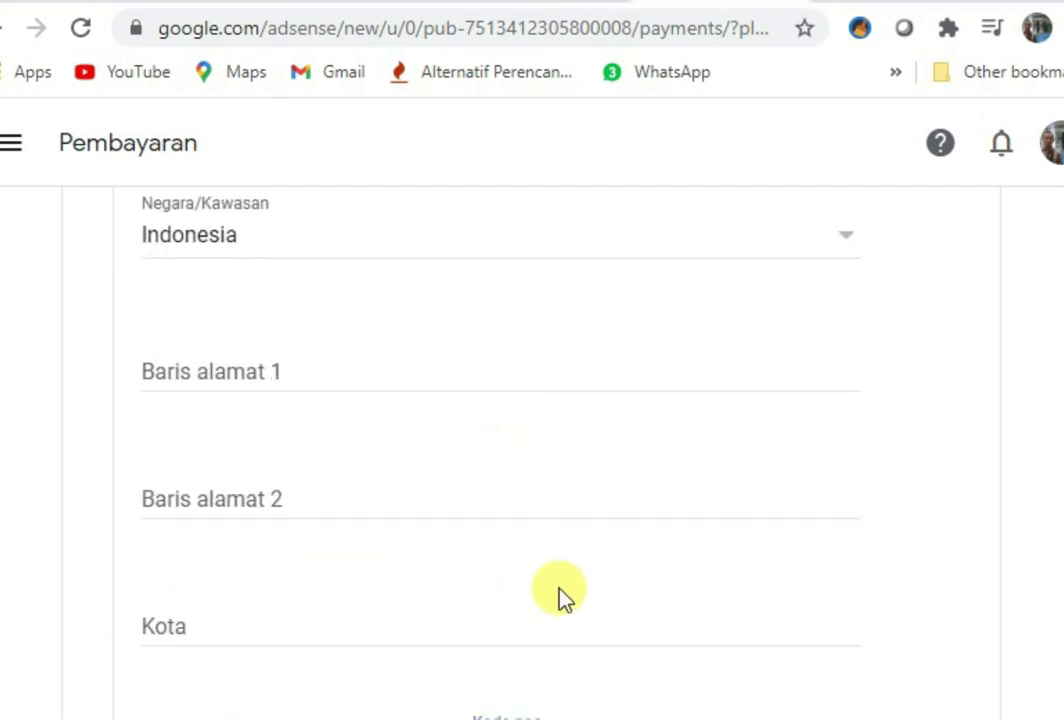
scroll(560, 594, "up", 2)
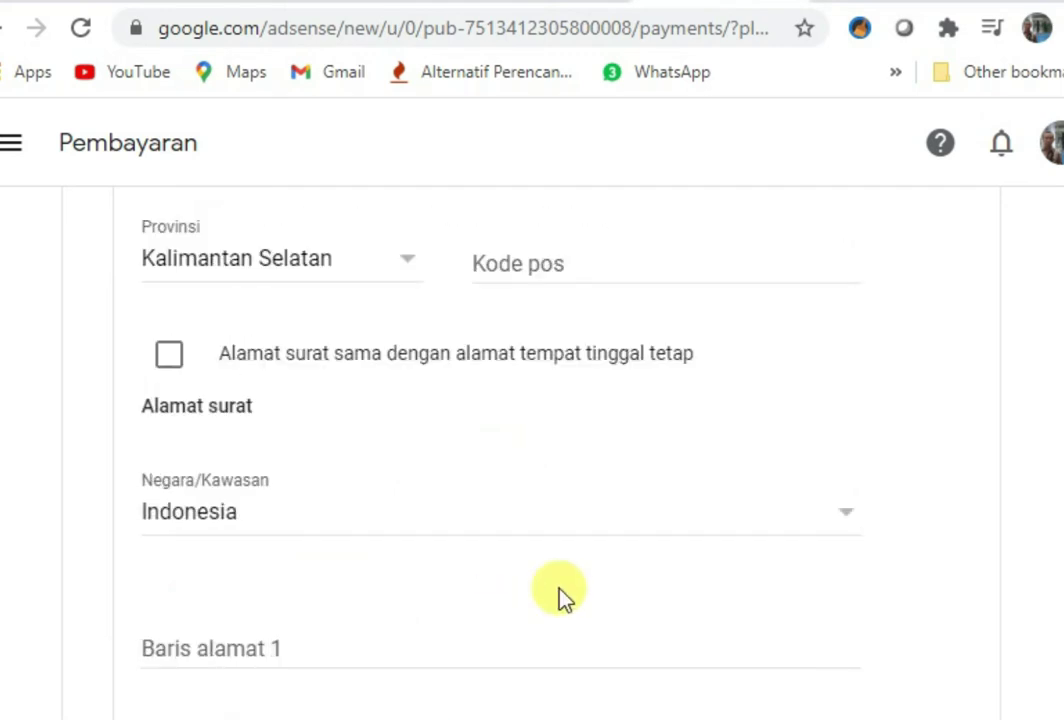
Tick 'Alamat surat sama dengan alamat tempat tinggal tetap' and review the address section
left_click(170, 355)
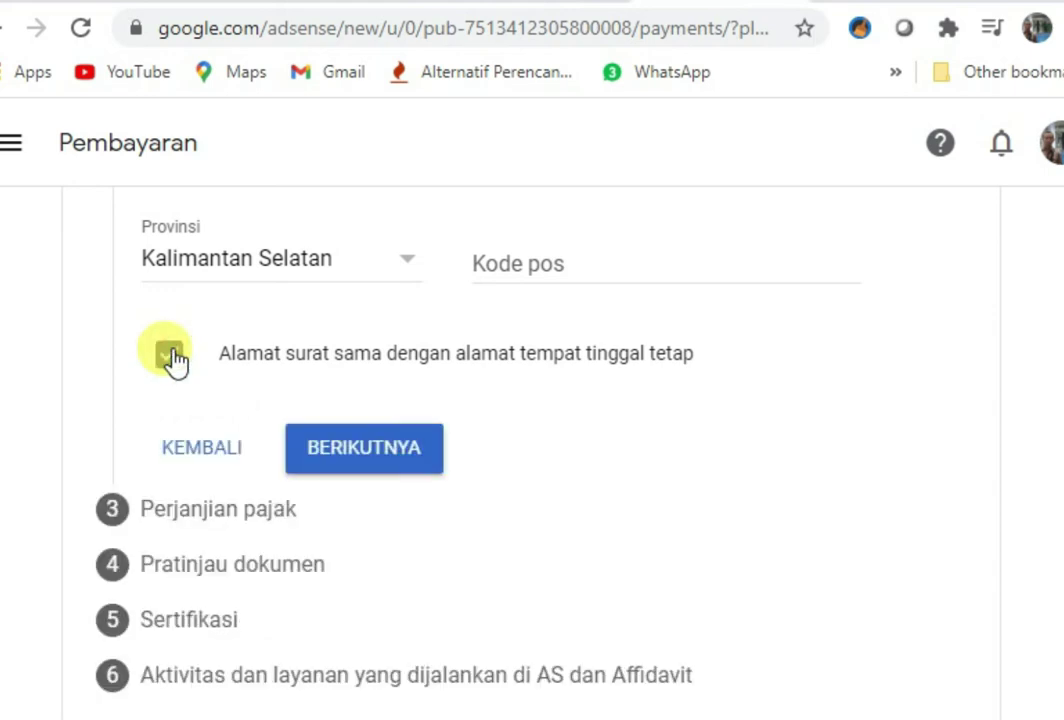
scroll(653, 515, "up", 2)
scroll(653, 515, "down", 2)
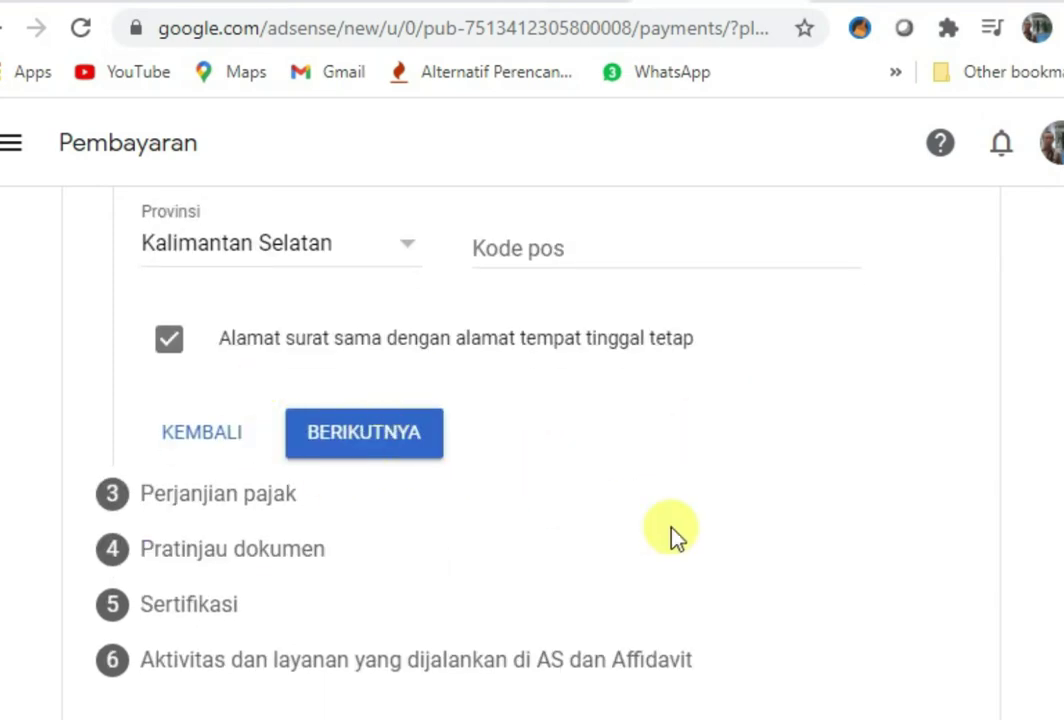
scroll(672, 535, "up", 2)
scroll(672, 535, "down", 1)
scroll(672, 535, "up", 2)
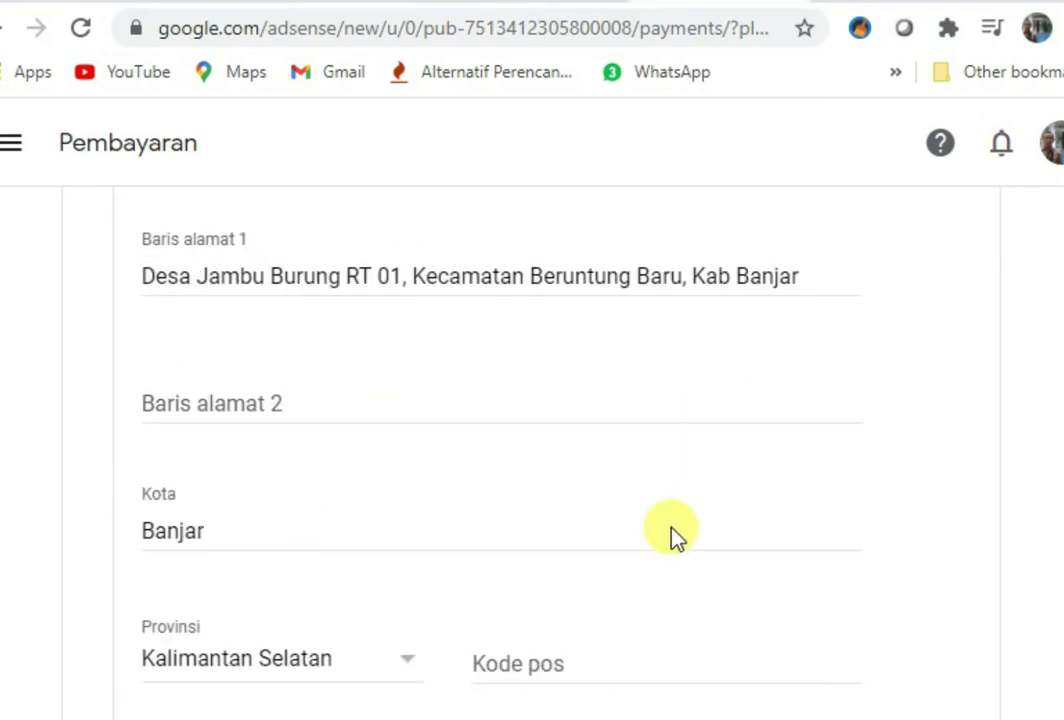
scroll(672, 535, "down", 4)
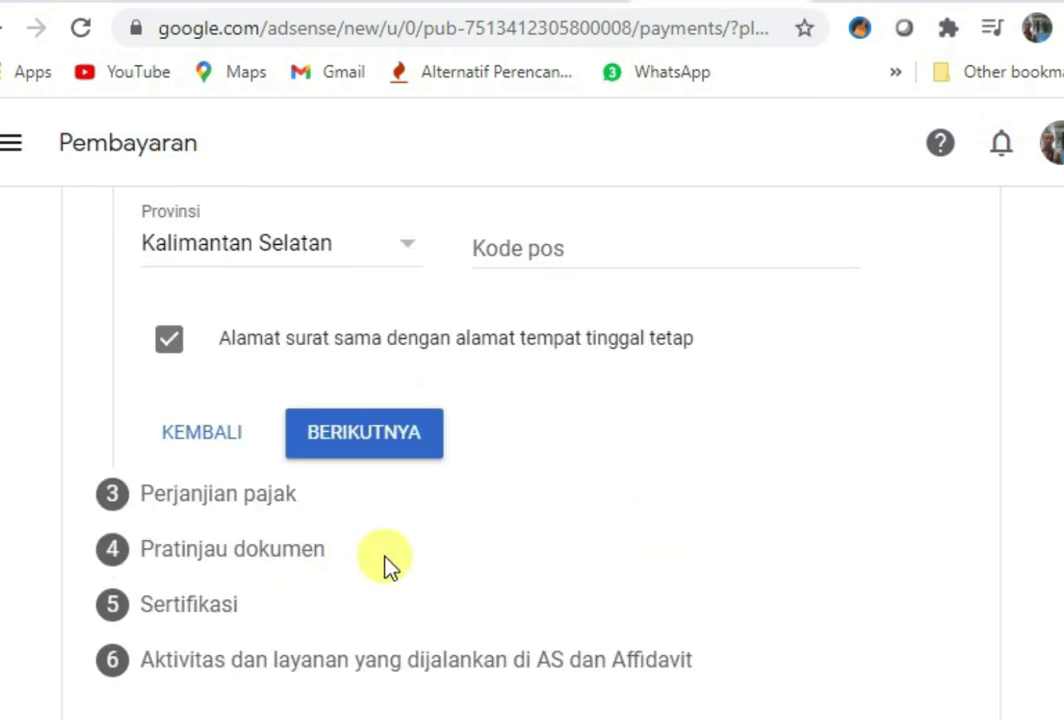
On the Perjanjian pajak step, answer Ya and confirm residence in a US treaty country
left_click(355, 460)
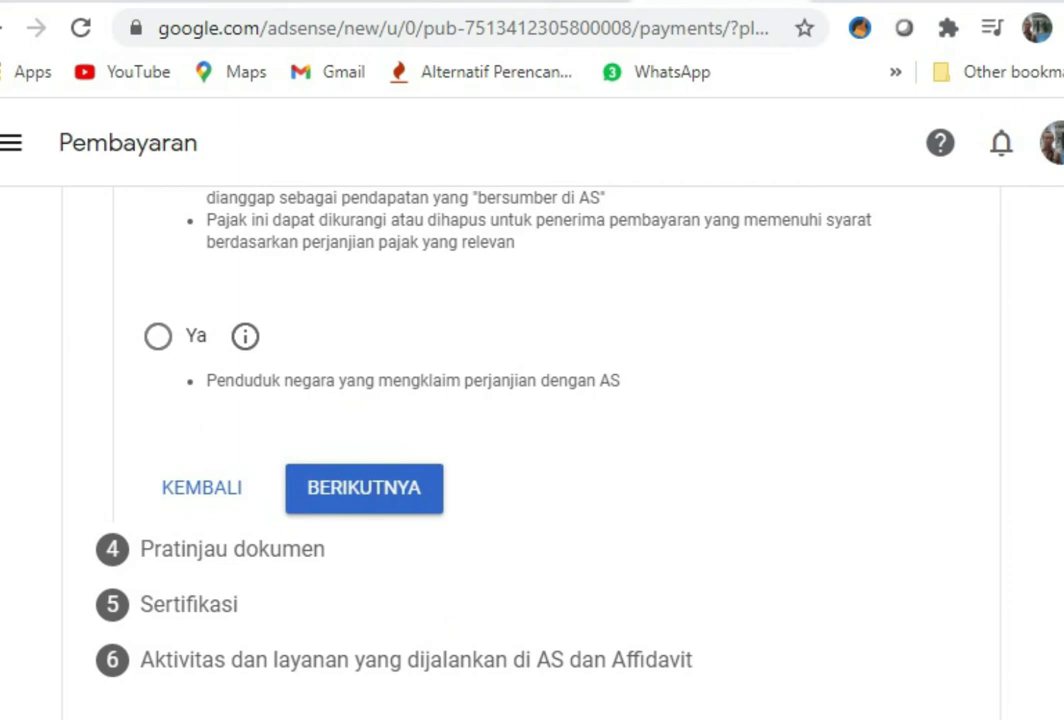
scroll(530, 450, "up", 1)
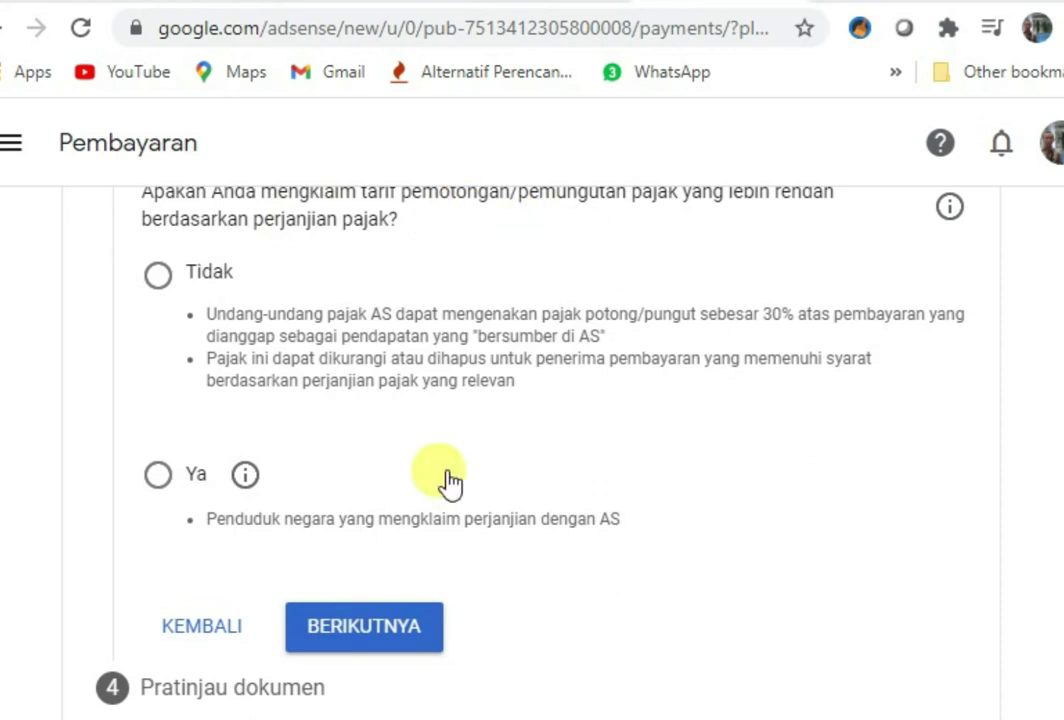
left_click(158, 477)
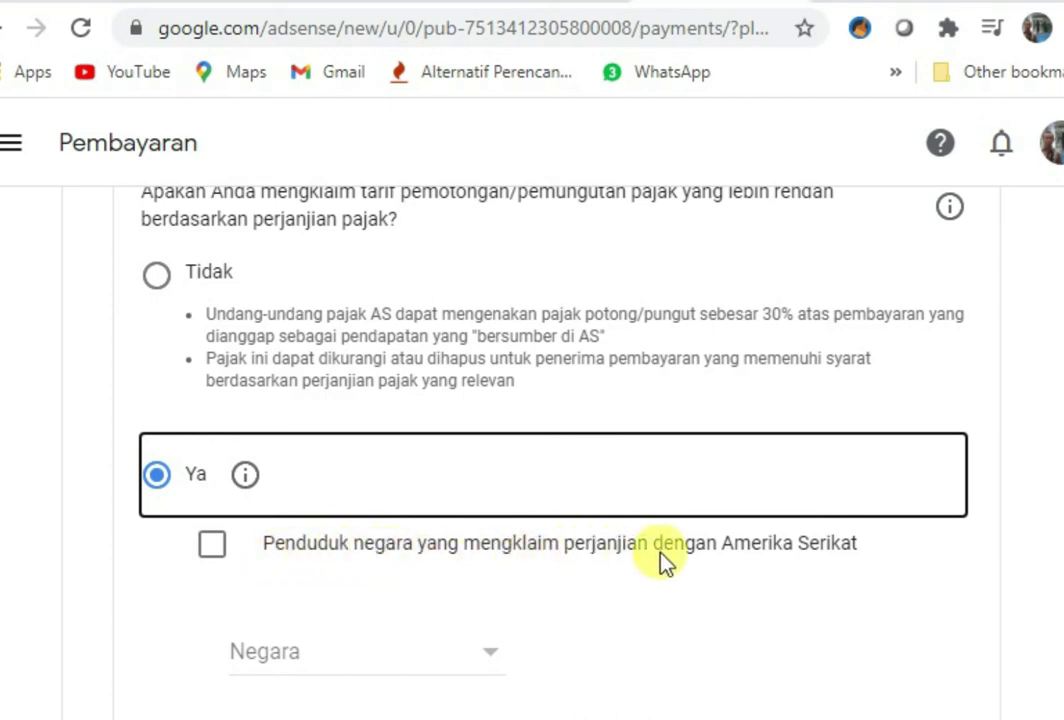
left_click(212, 547)
Select Indonesia as treaty country and claim 0% under Pasal 8 ayat 1 for Layanan income
scroll(608, 583, "down", 1)
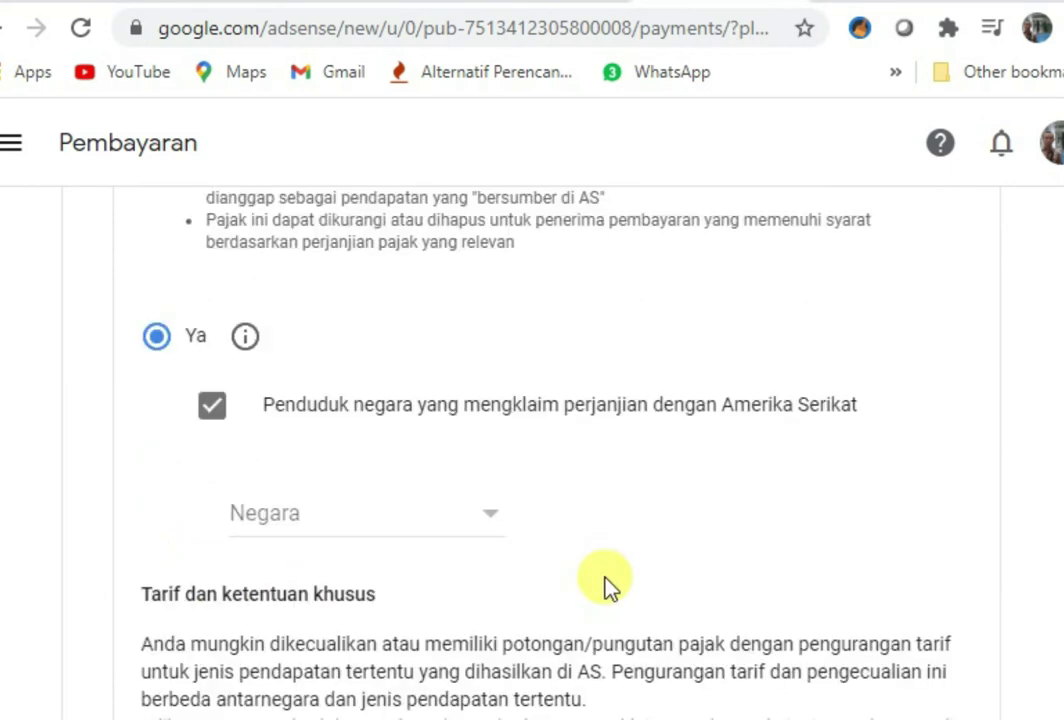
left_click(500, 517)
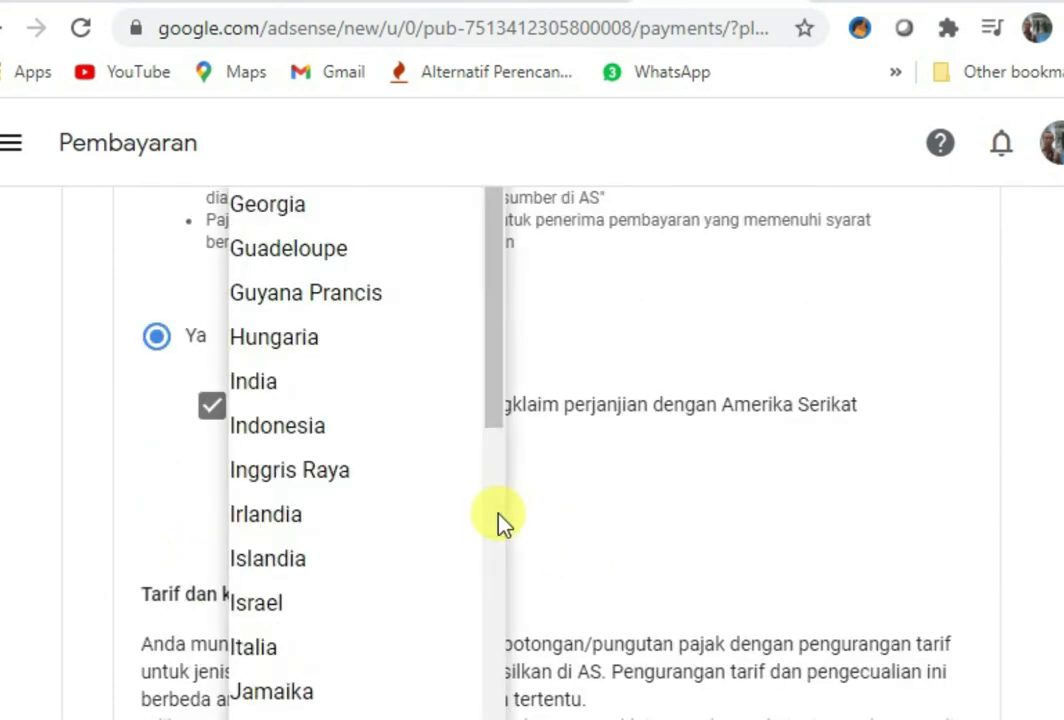
left_click(287, 444)
scroll(440, 530, "down", 1)
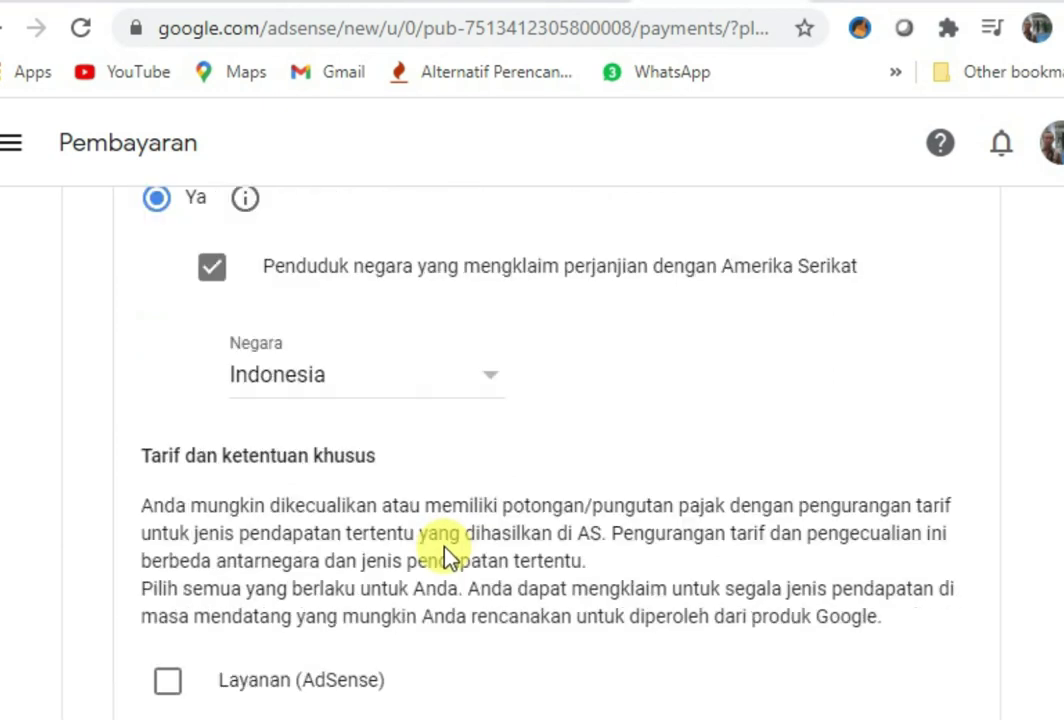
scroll(447, 557, "down", 1)
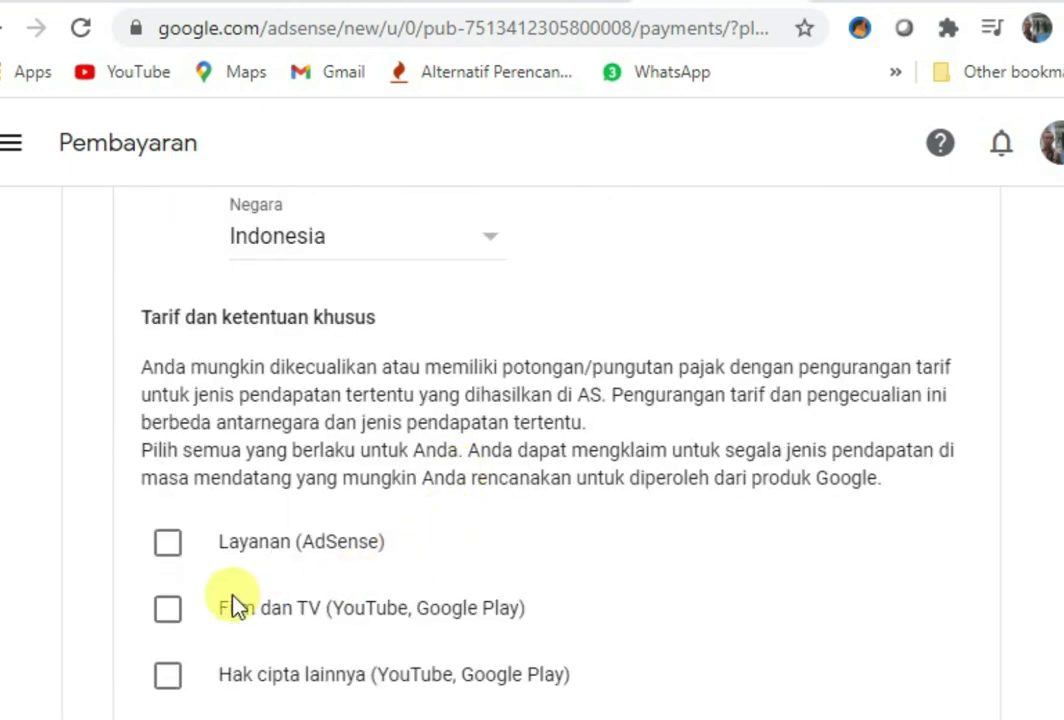
left_click(168, 547)
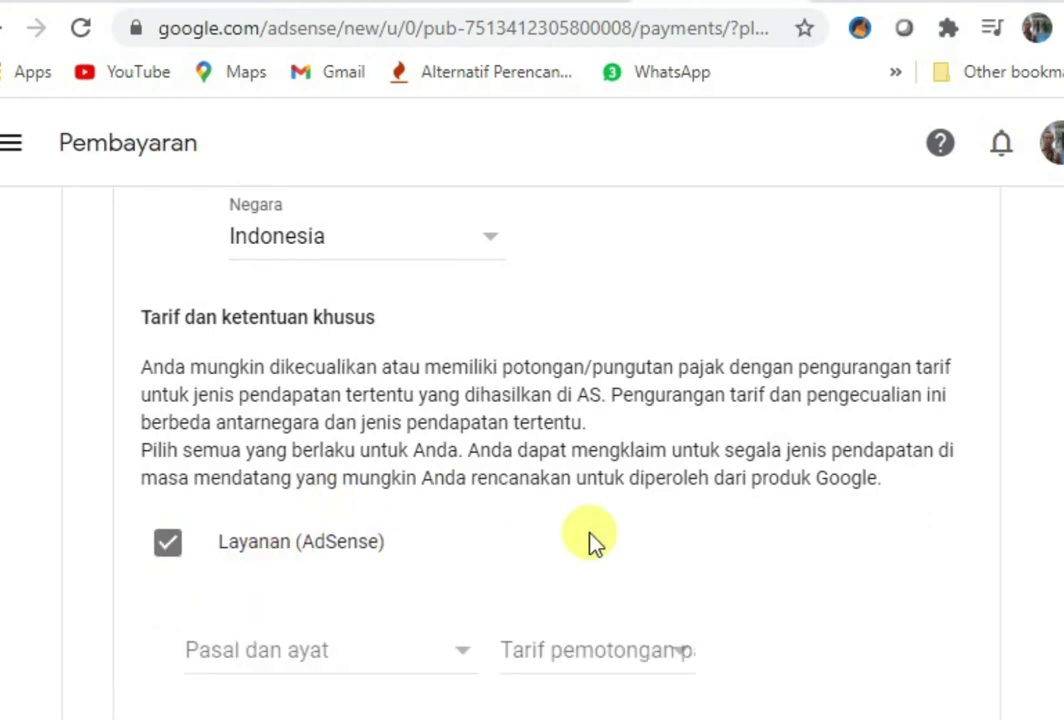
scroll(590, 541, "down", 1)
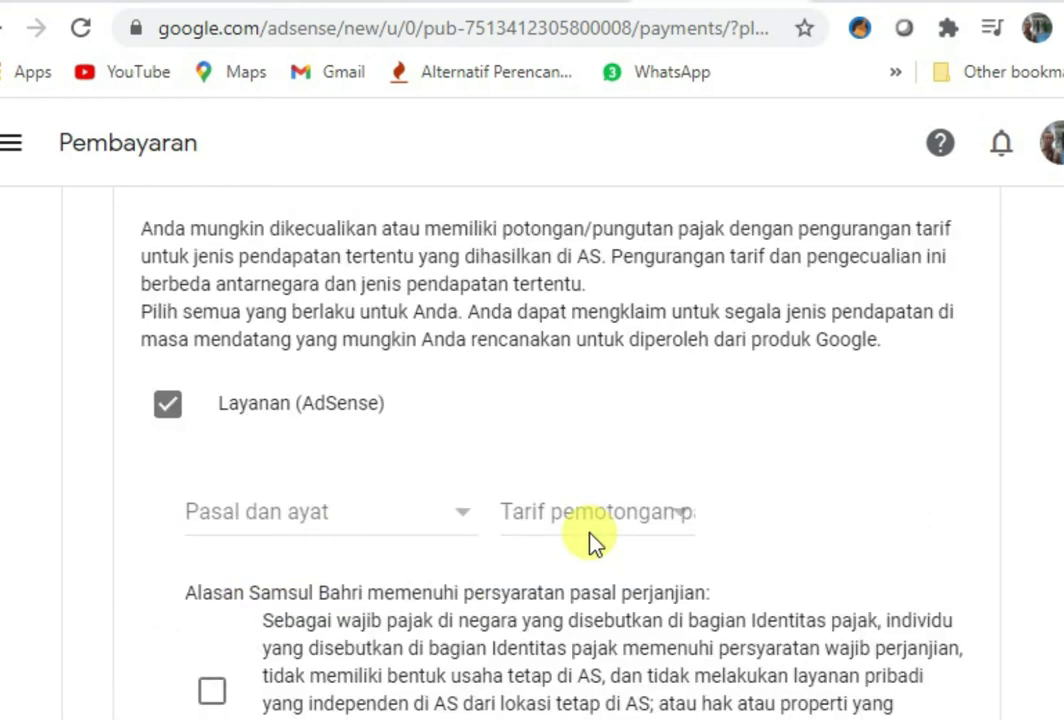
left_click(452, 518)
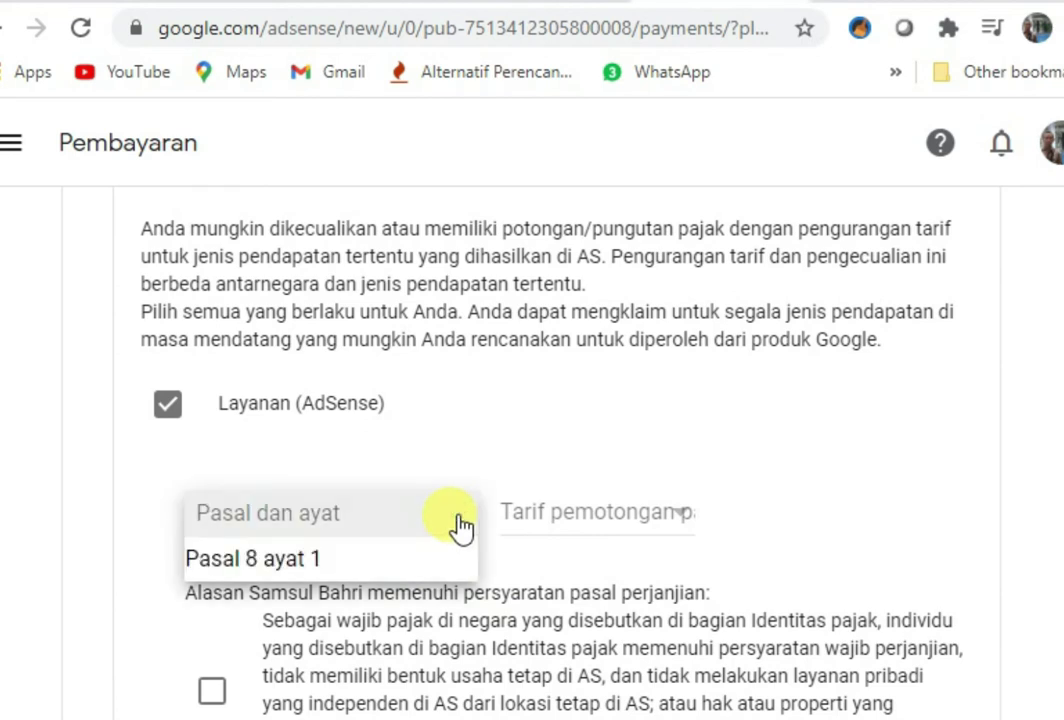
left_click(326, 575)
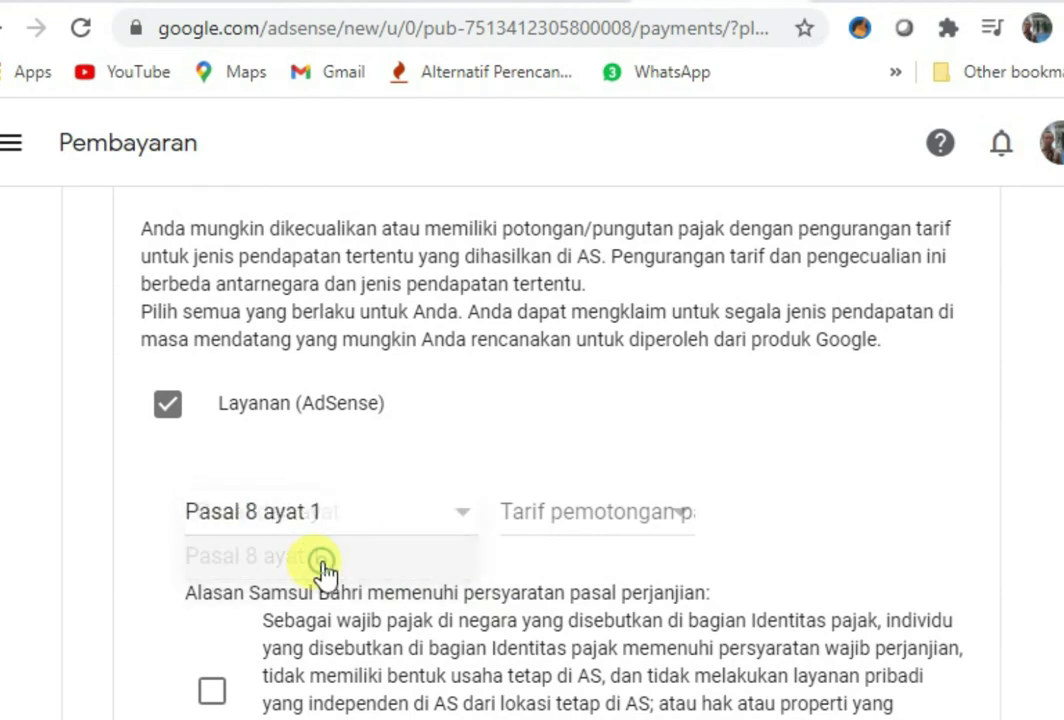
left_click(626, 528)
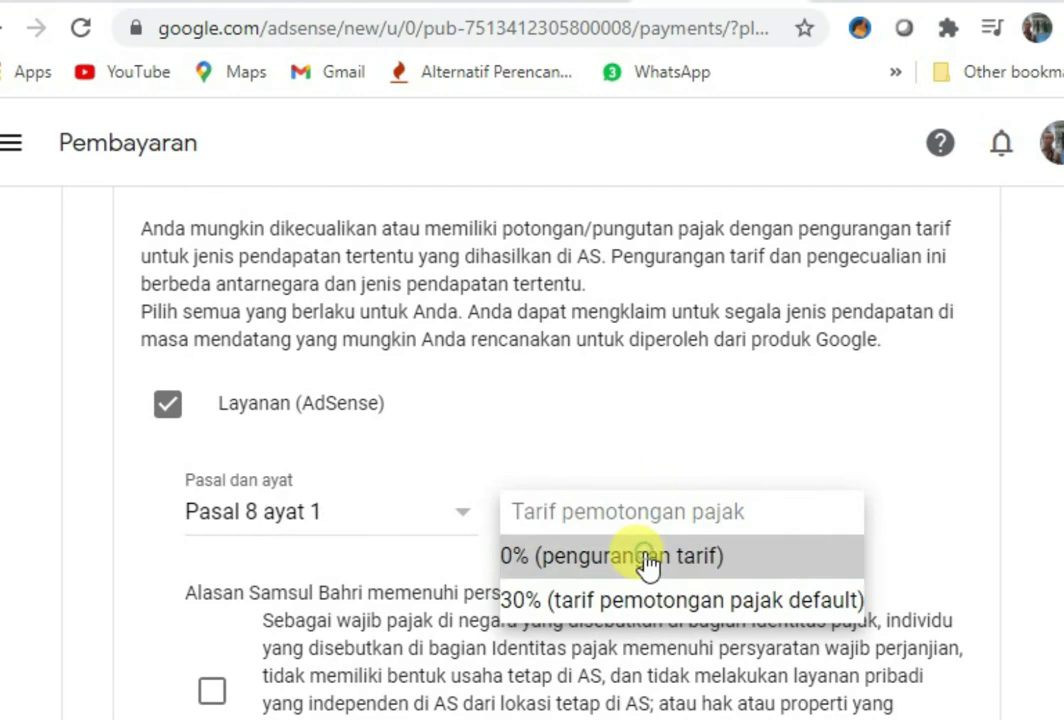
left_click(646, 562)
scroll(700, 528, "down", 2)
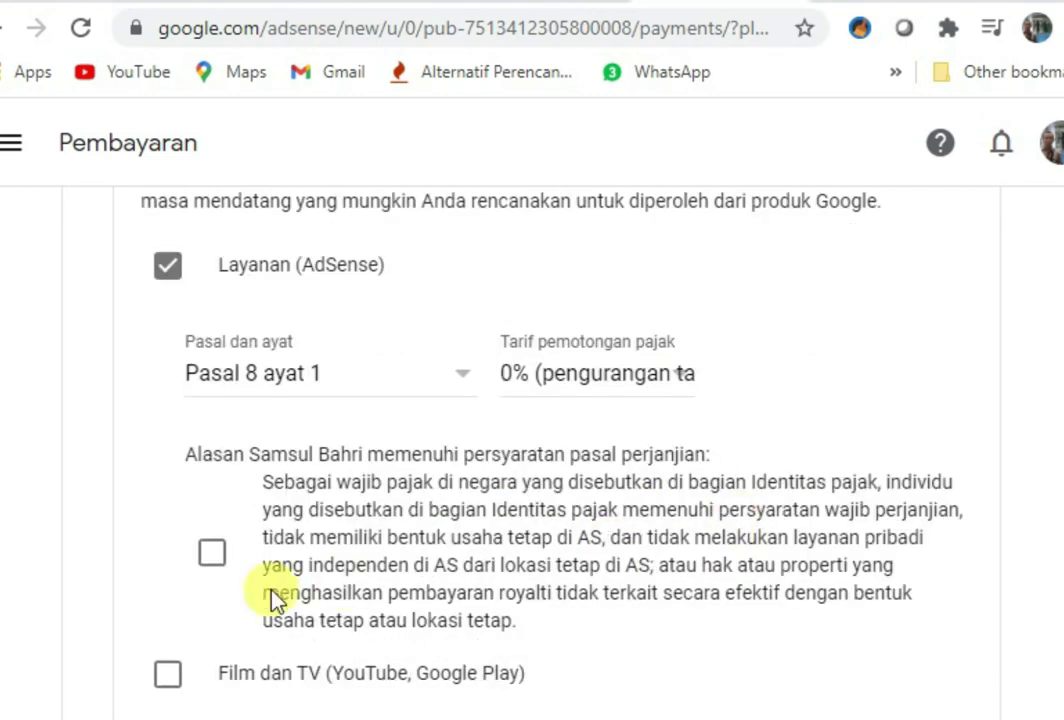
left_click(210, 556)
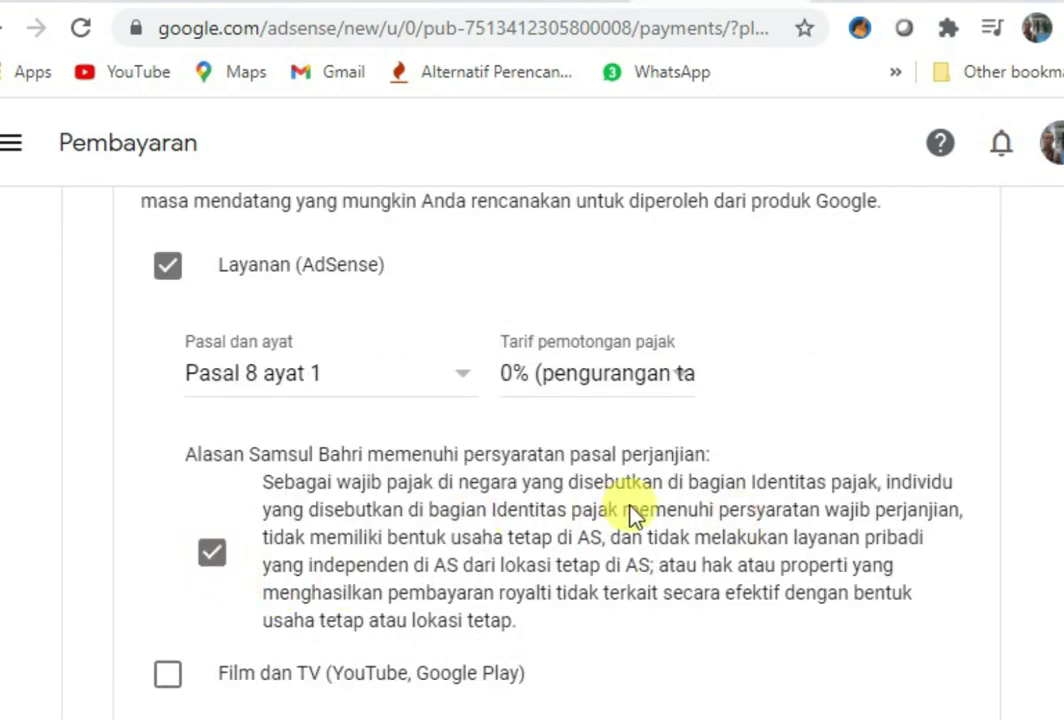
scroll(629, 511, "down", 2)
Claim the 10% Pasal 13 ayat 2 rate for Film dan TV and confirm eligibility
left_click(167, 537)
scroll(528, 540, "down", 2)
left_click(462, 514)
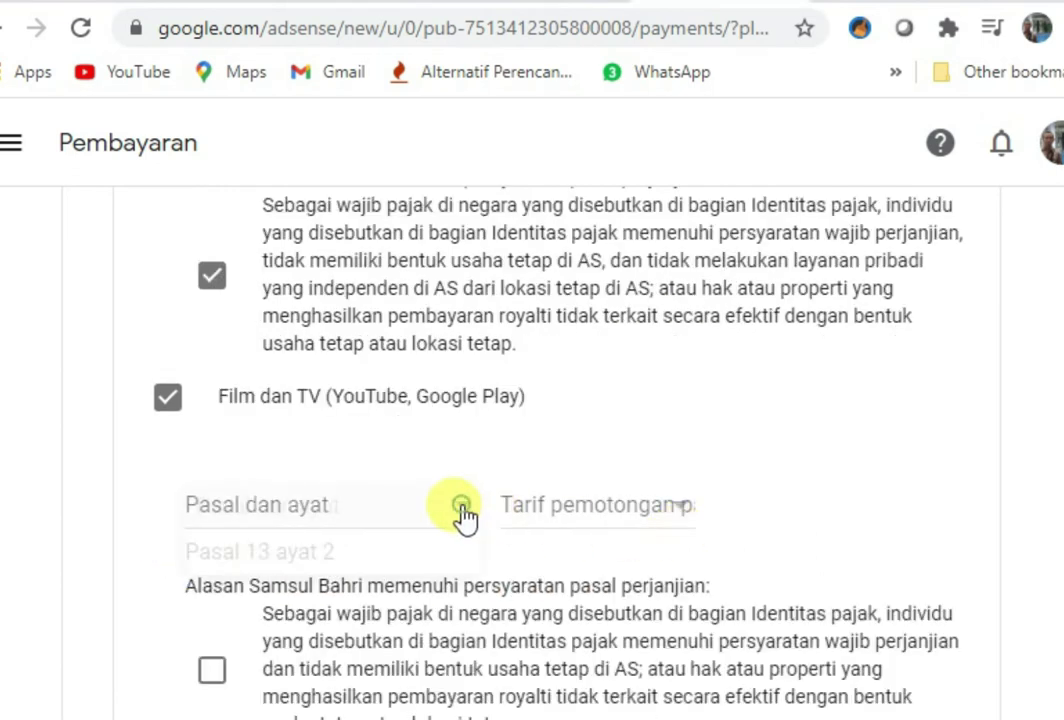
left_click(330, 563)
left_click(651, 522)
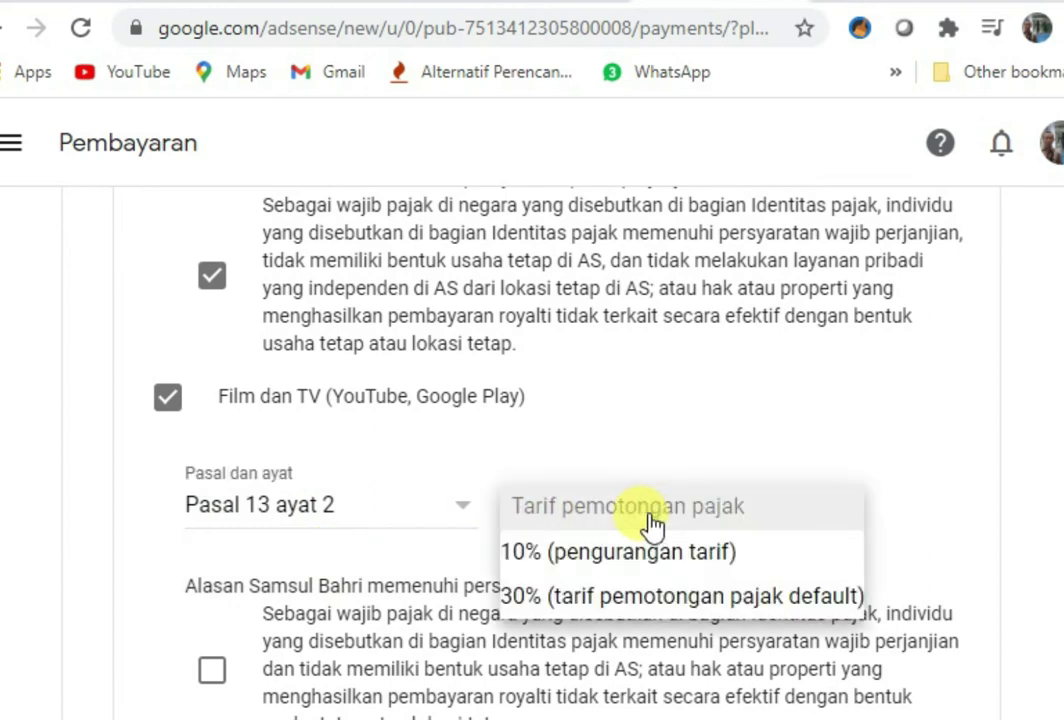
left_click(641, 551)
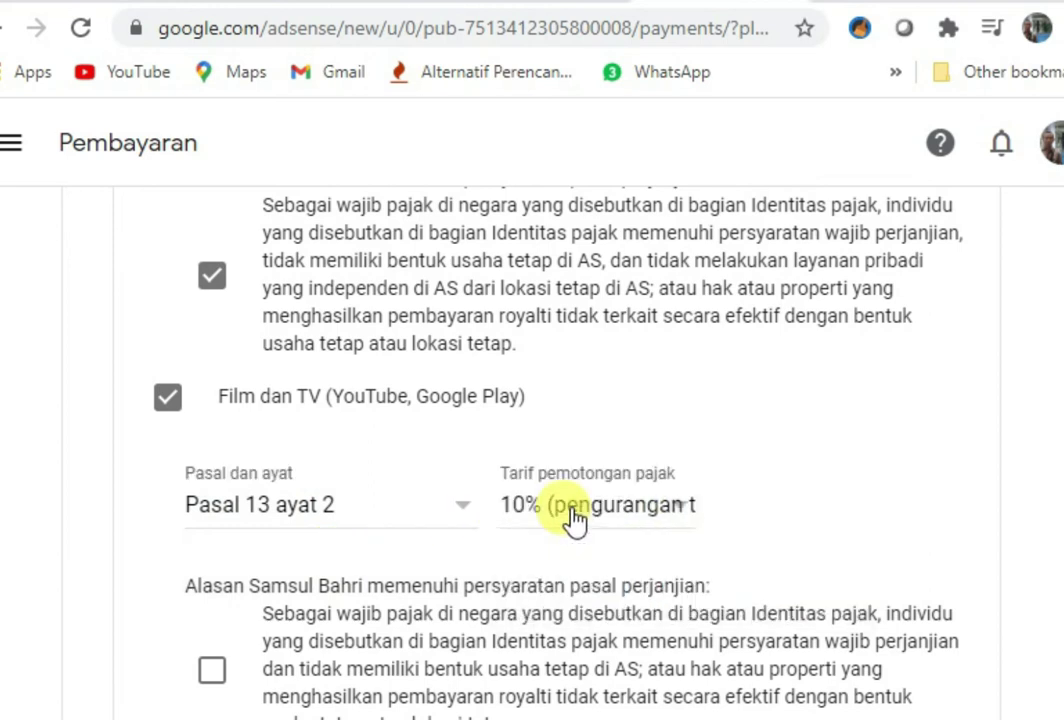
scroll(262, 548, "down", 2)
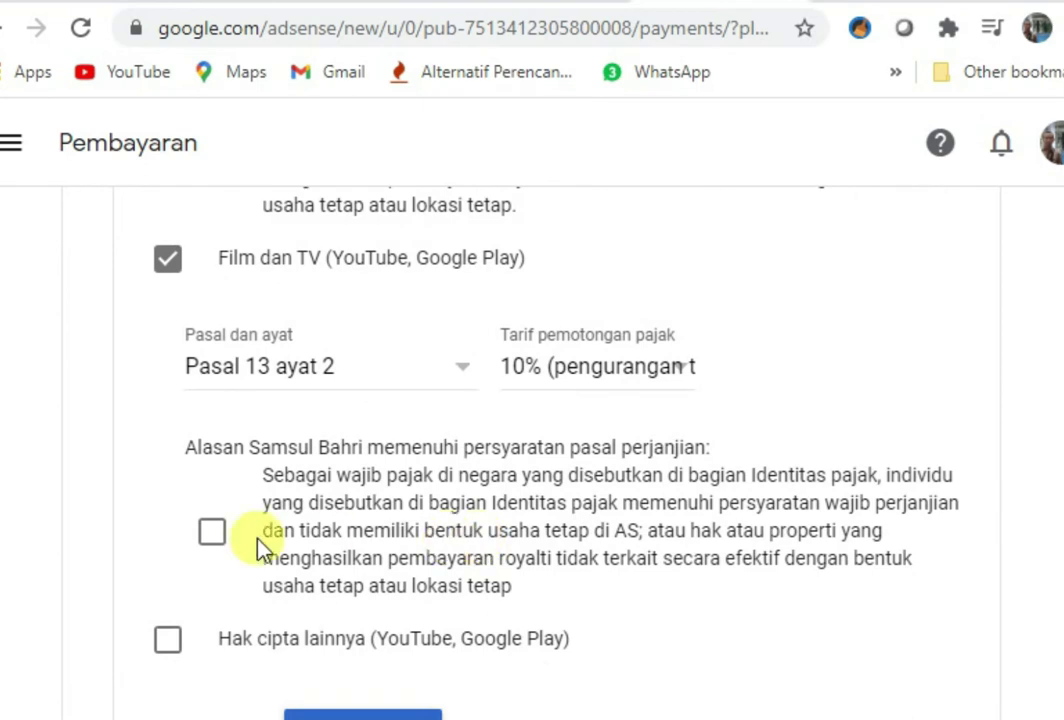
left_click(213, 534)
scroll(641, 506, "down", 2)
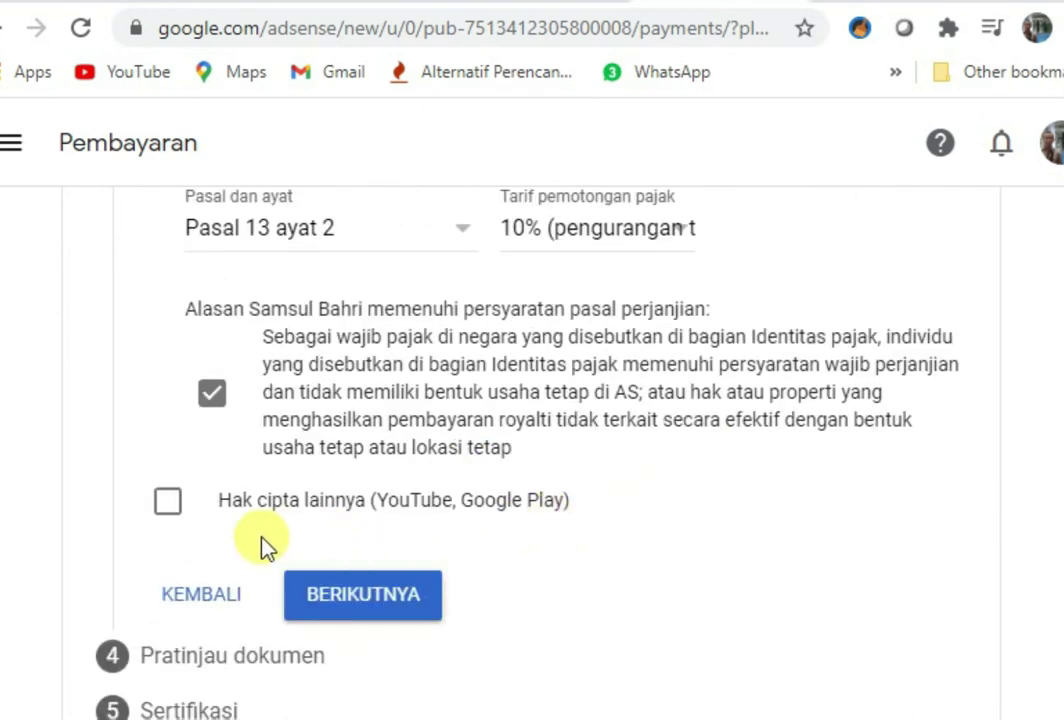
Claim the 10% Pasal 13 ayat 2 rate for Hak cipta lainnya, confirm eligibility, and continue
left_click(164, 506)
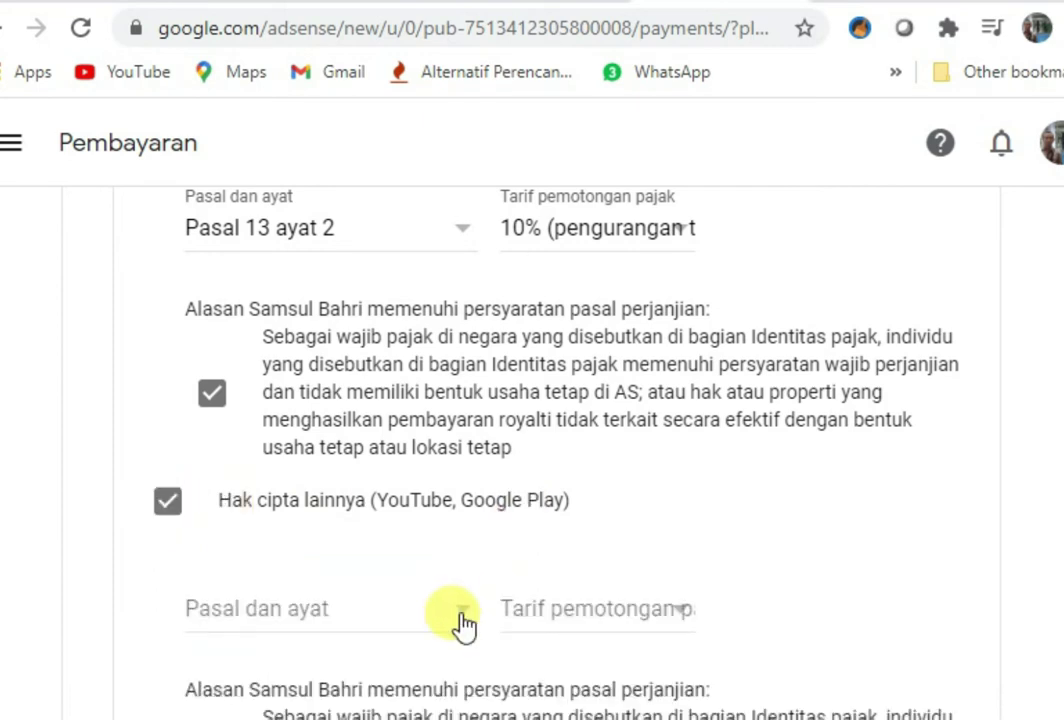
left_click(463, 626)
left_click(299, 665)
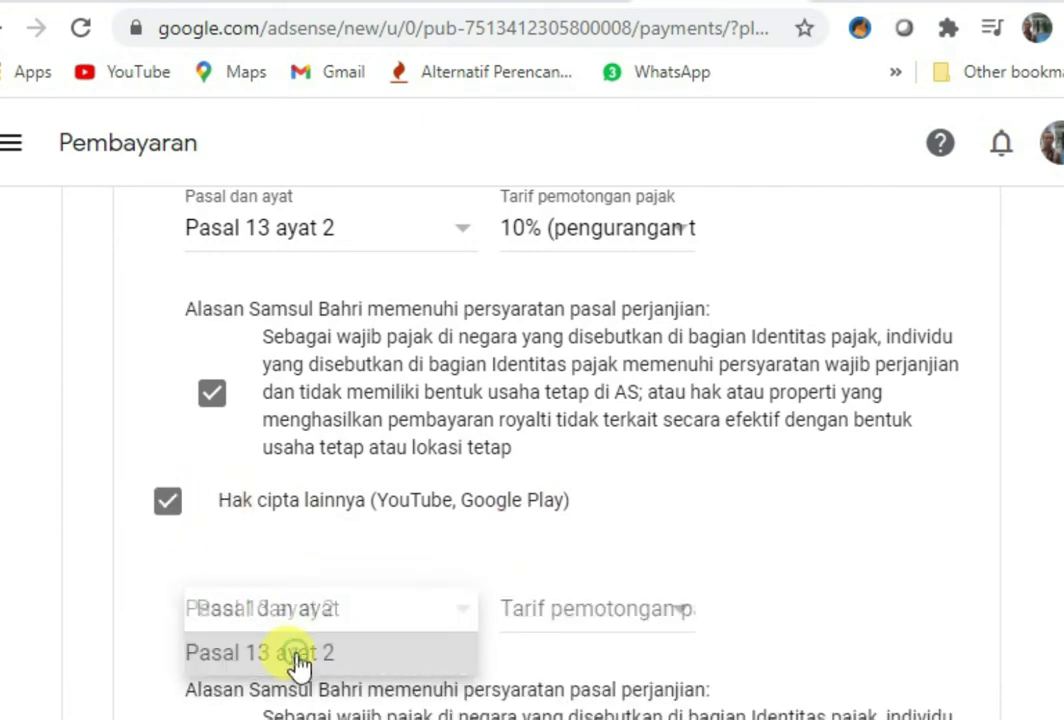
left_click(614, 616)
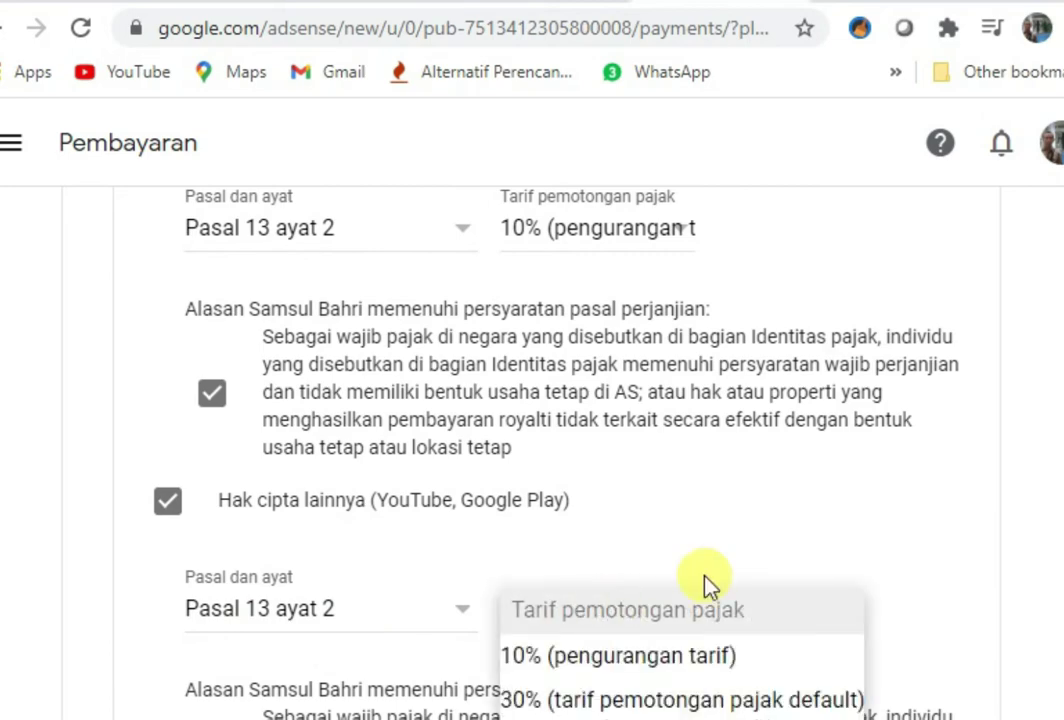
left_click(569, 656)
scroll(883, 565, "down", 2)
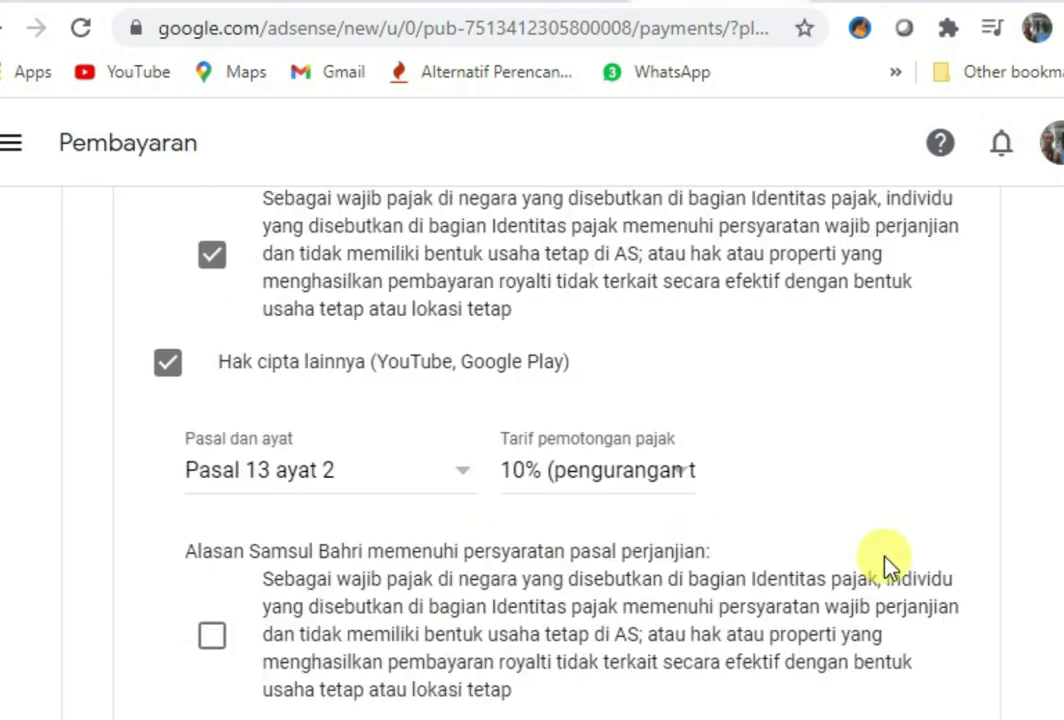
scroll(883, 565, "up", 1)
scroll(883, 565, "down", 1)
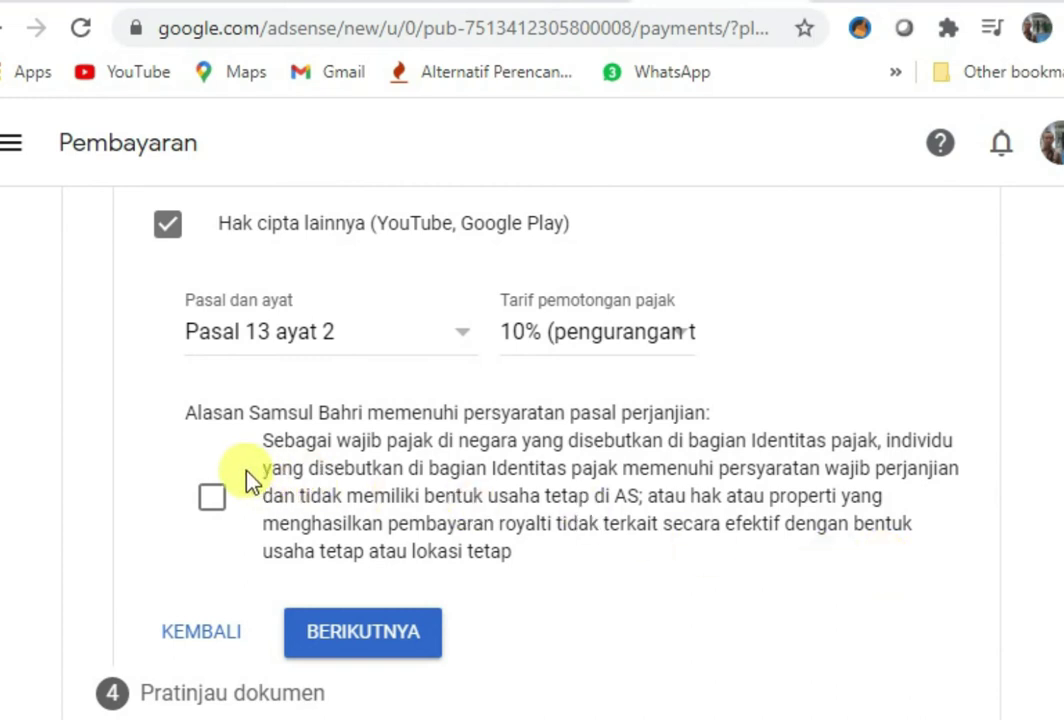
left_click(211, 503)
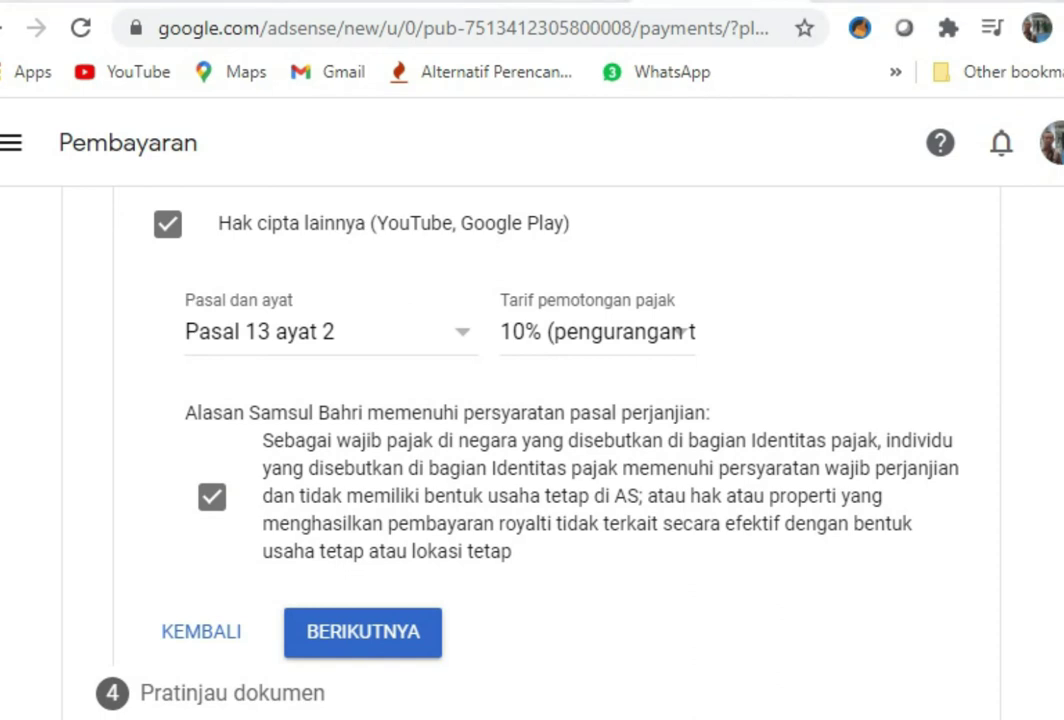
left_click(365, 632)
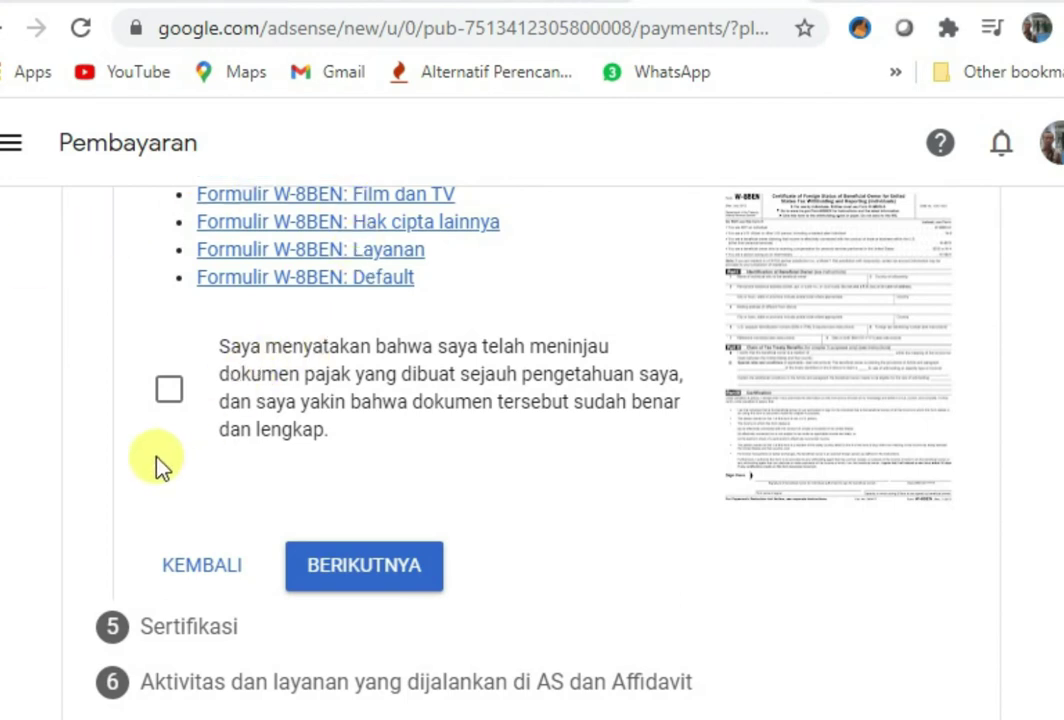
Declare the generated W-8BEN documents reviewed and continue to Sertifikasi
left_click(169, 392)
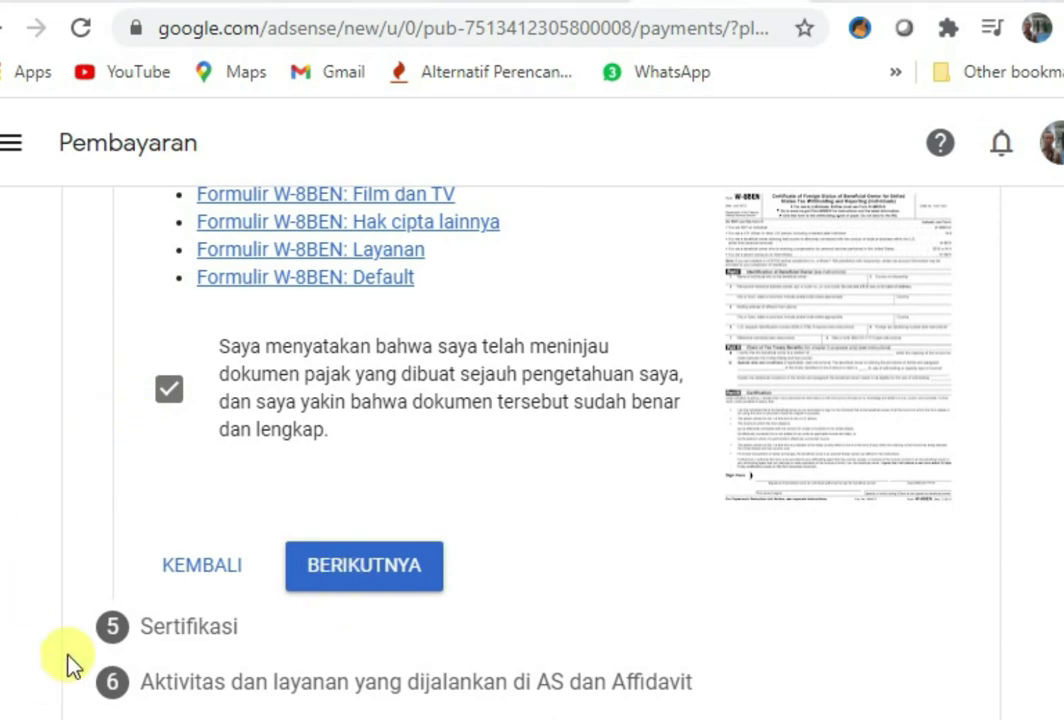
left_click(368, 575)
Go through the certification page, selecting the Nama lengkap resmi signature field
scroll(342, 483, "up", 3)
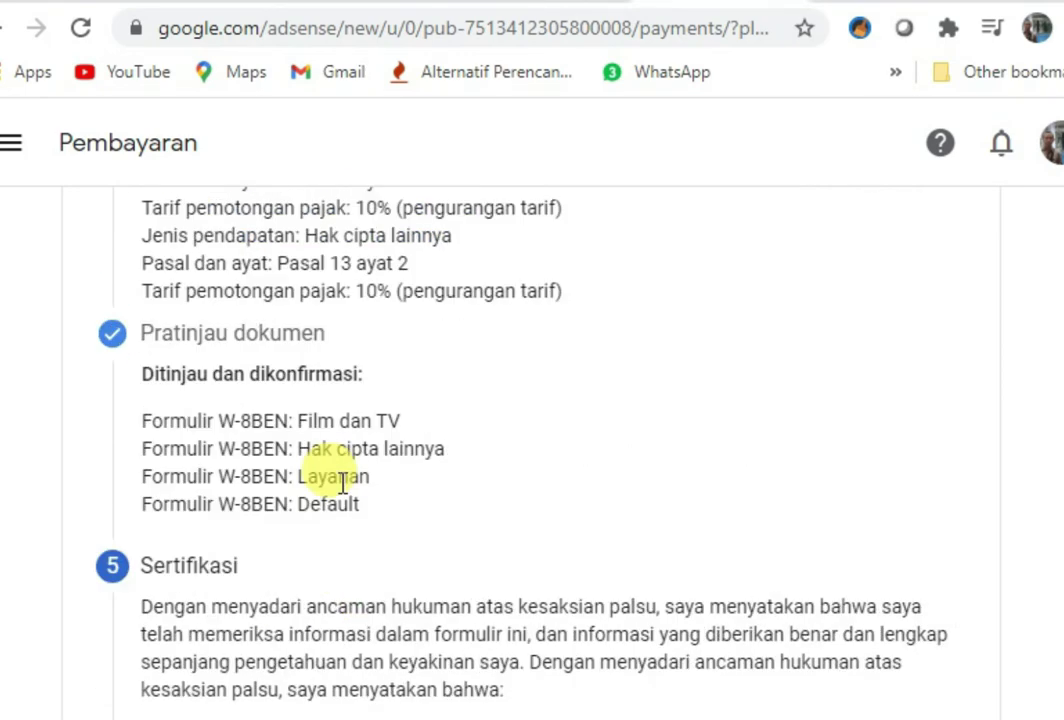
mouse_move(368, 594)
scroll(368, 590, "up", 4)
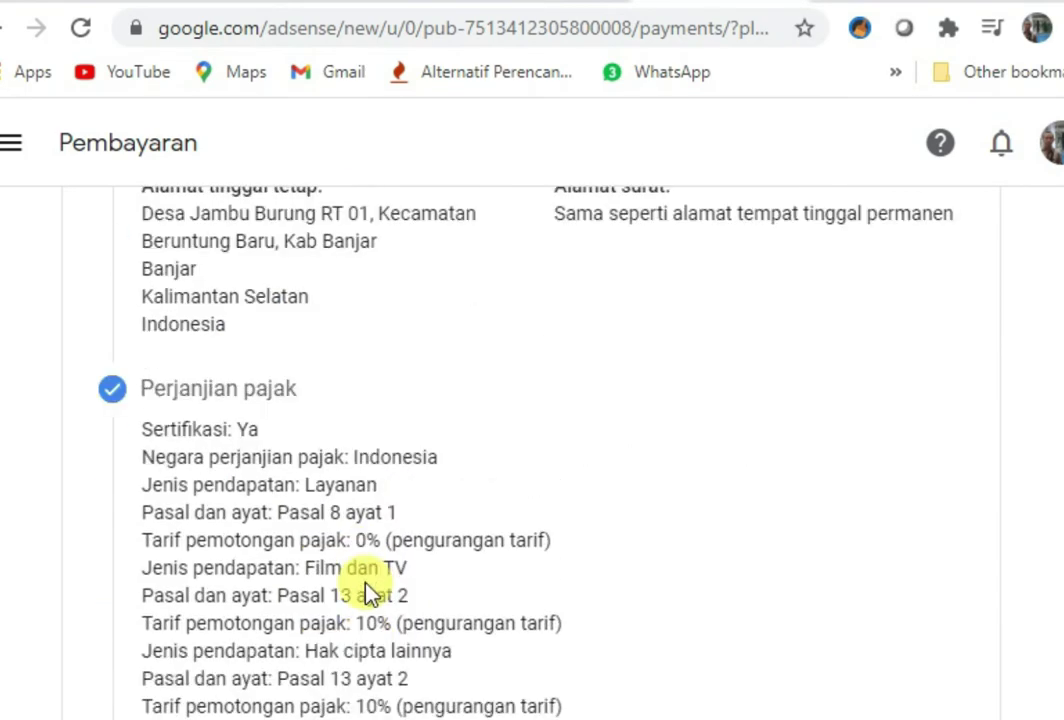
scroll(368, 590, "down", 4)
scroll(416, 530, "down", 6)
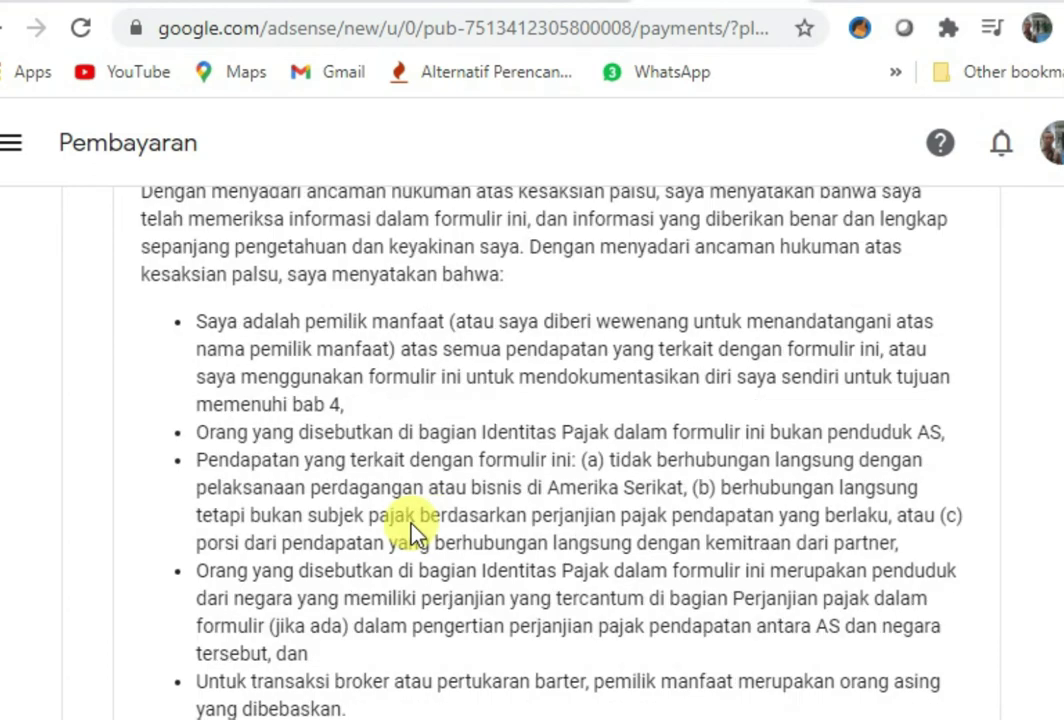
scroll(416, 530, "down", 2)
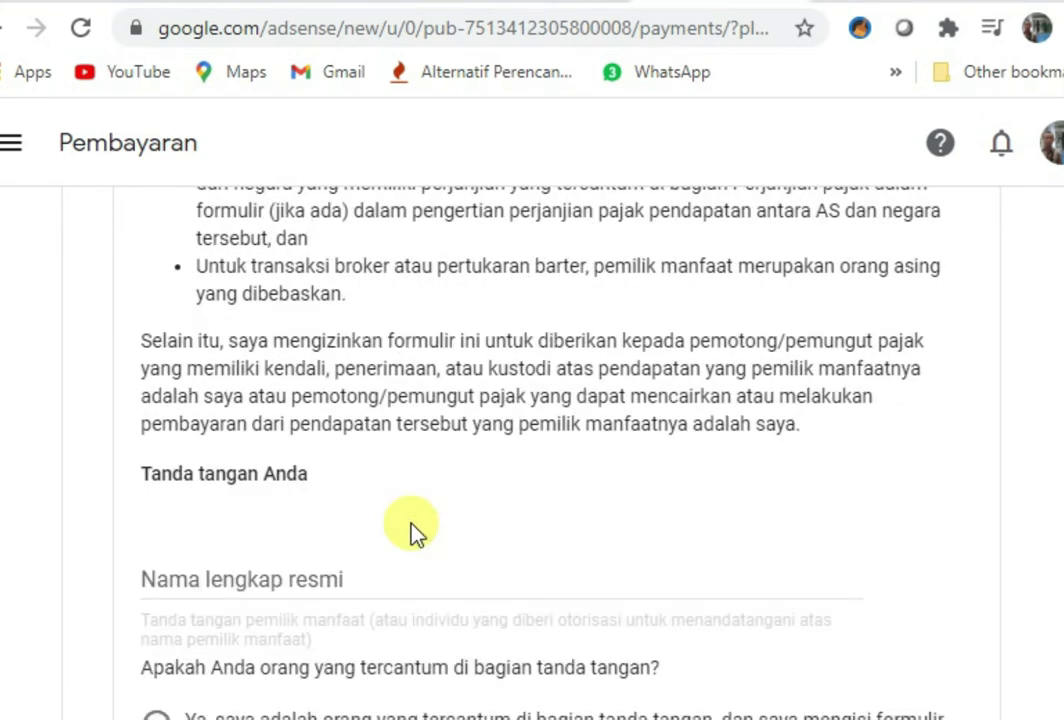
left_click(170, 580)
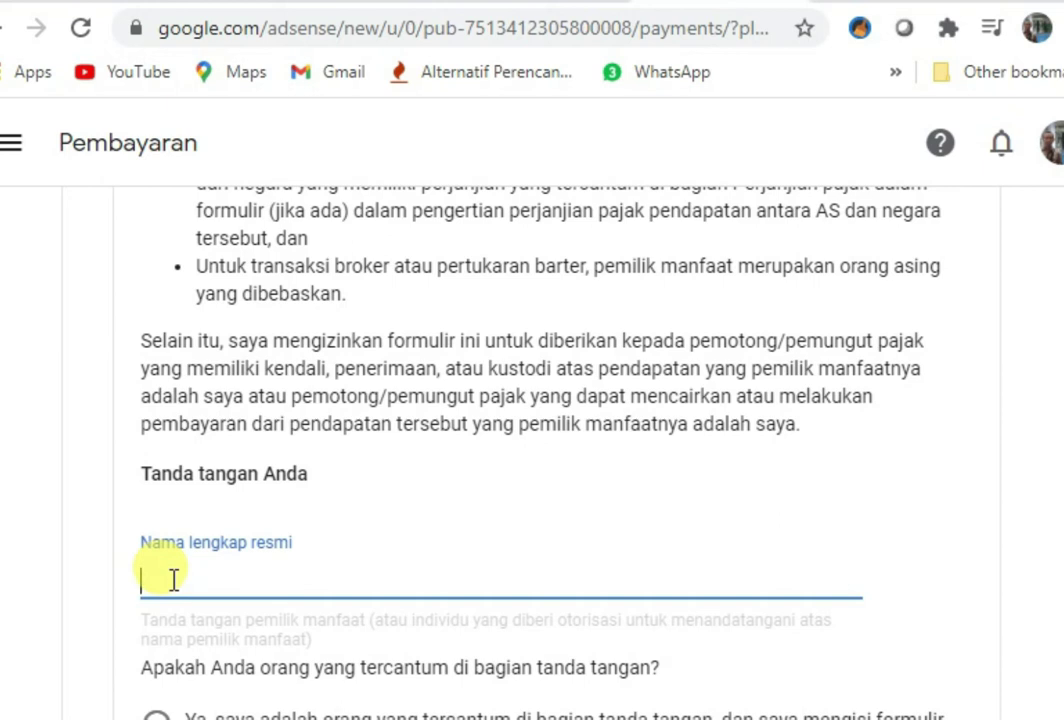
scroll(452, 510, "down", 1)
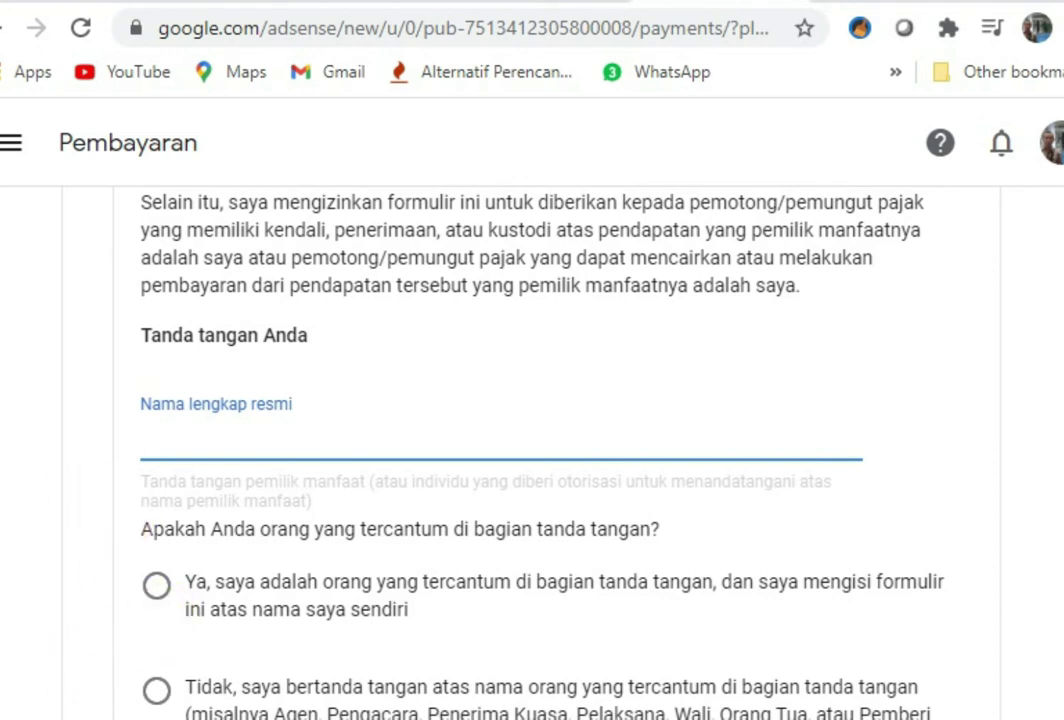
scroll(530, 450, "down", 5)
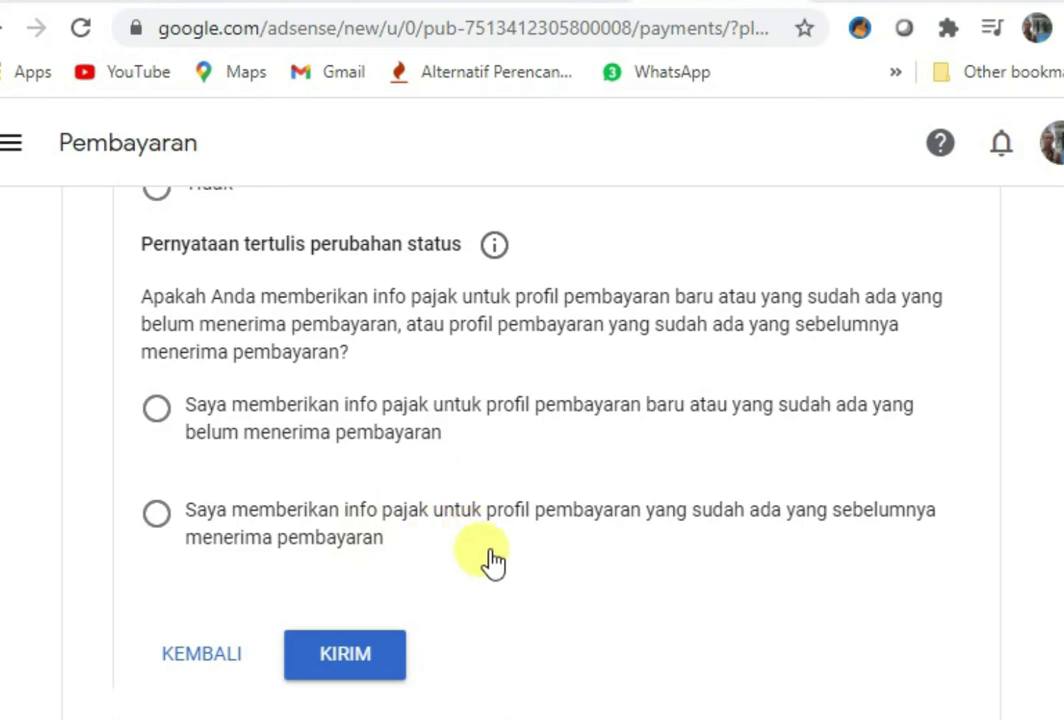
scroll(492, 563, "up", 1)
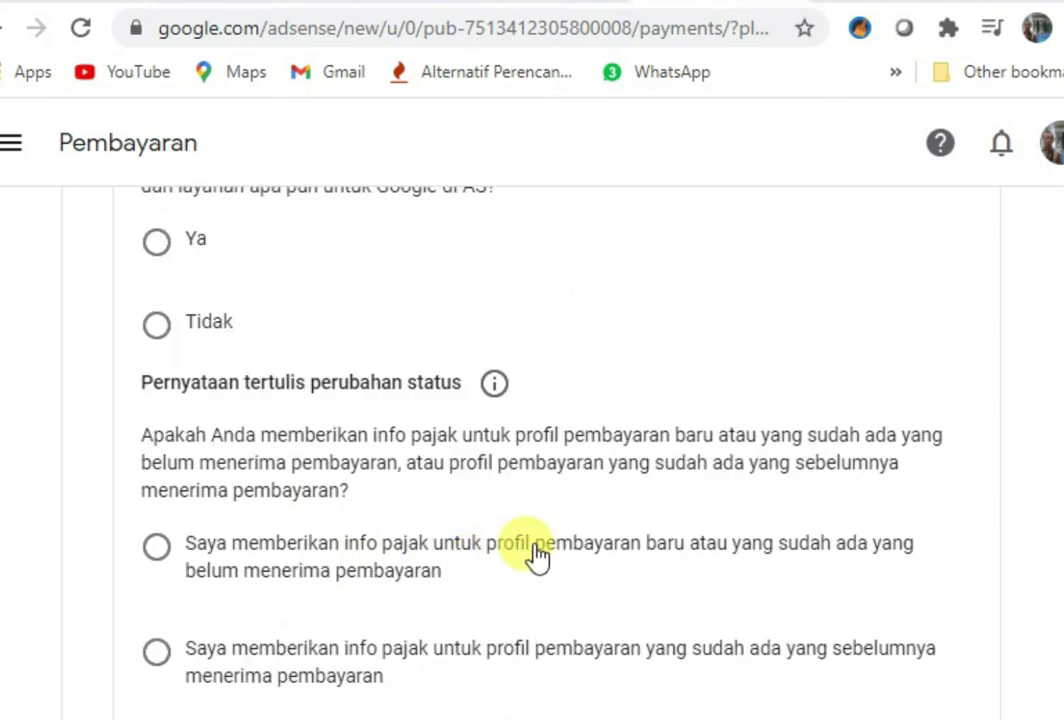
scroll(539, 556, "up", 4)
Answer Tidak to US activities and affirm all services are performed outside the US
scroll(539, 556, "up", 3)
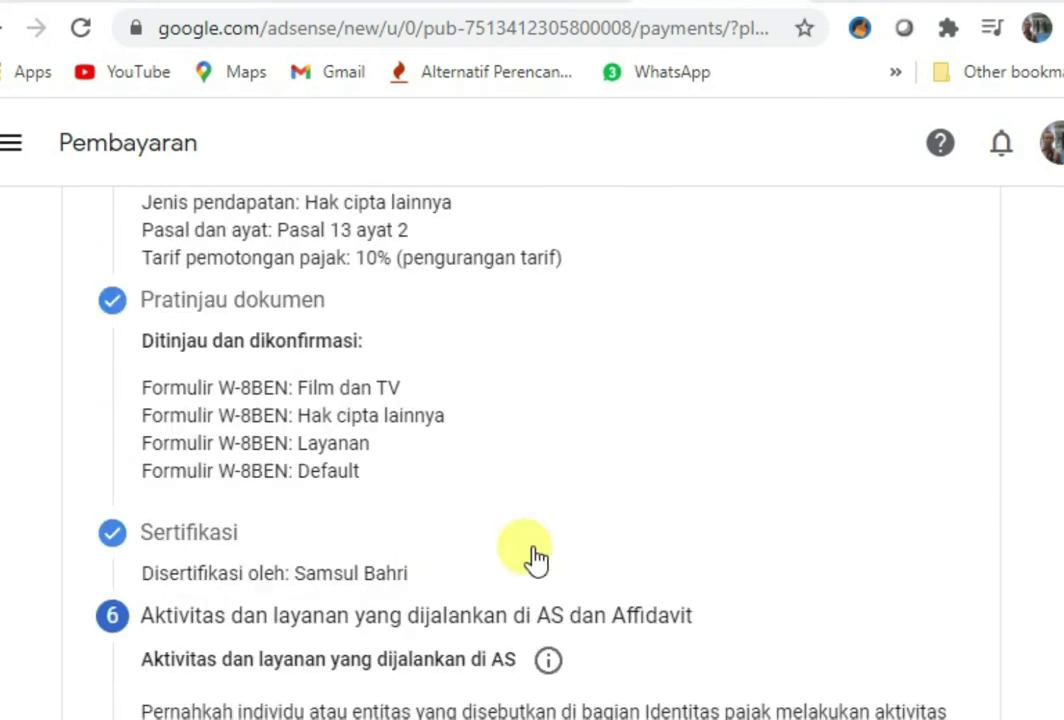
scroll(539, 556, "down", 6)
scroll(537, 561, "down", 1)
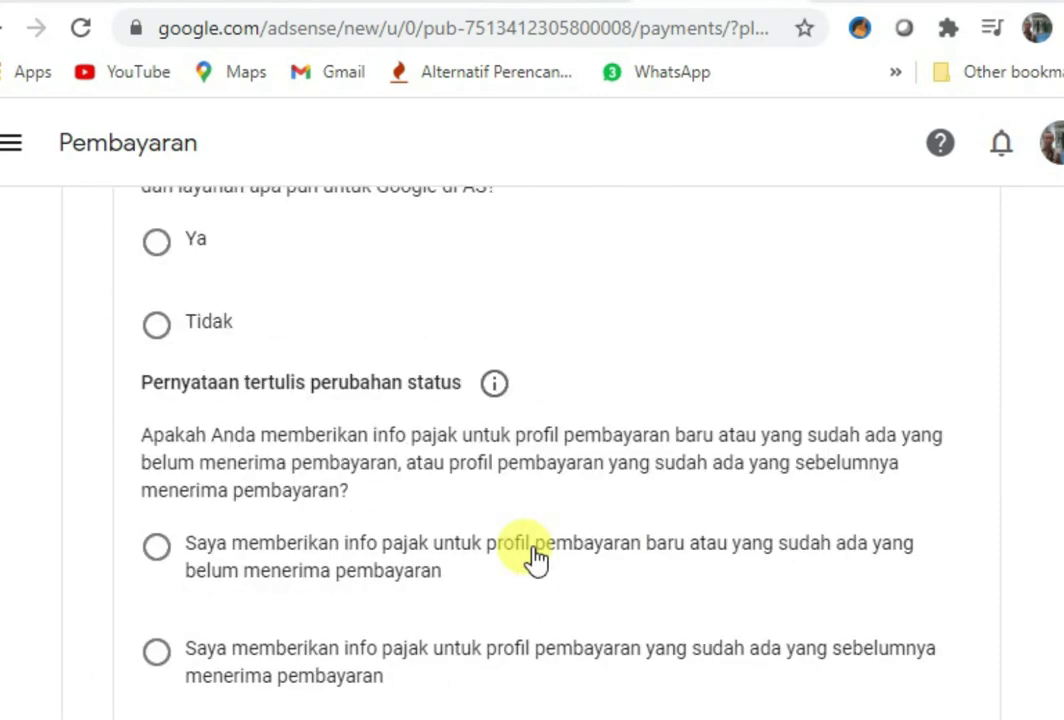
scroll(537, 561, "up", 1)
scroll(537, 561, "down", 1)
scroll(537, 561, "up", 1)
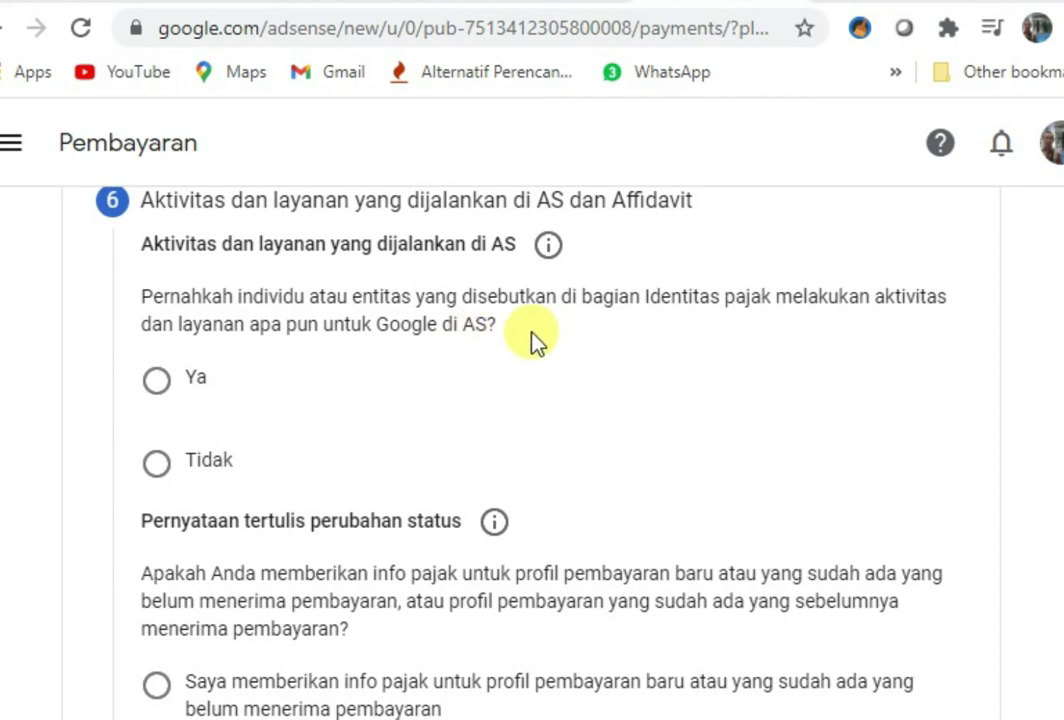
left_click(157, 465)
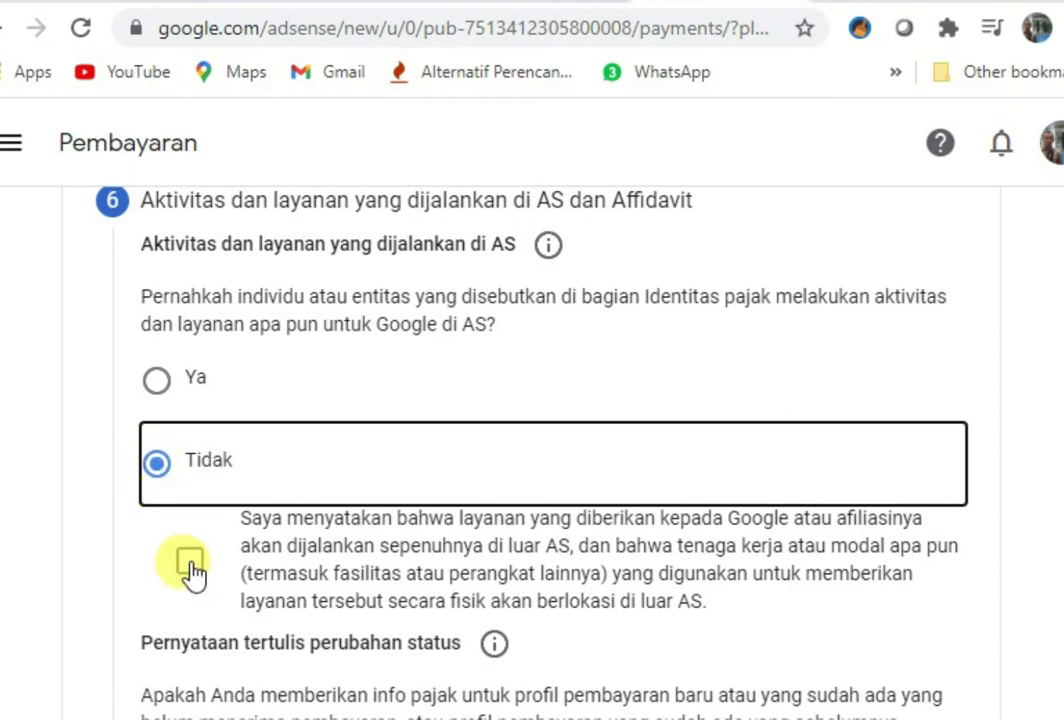
left_click(191, 568)
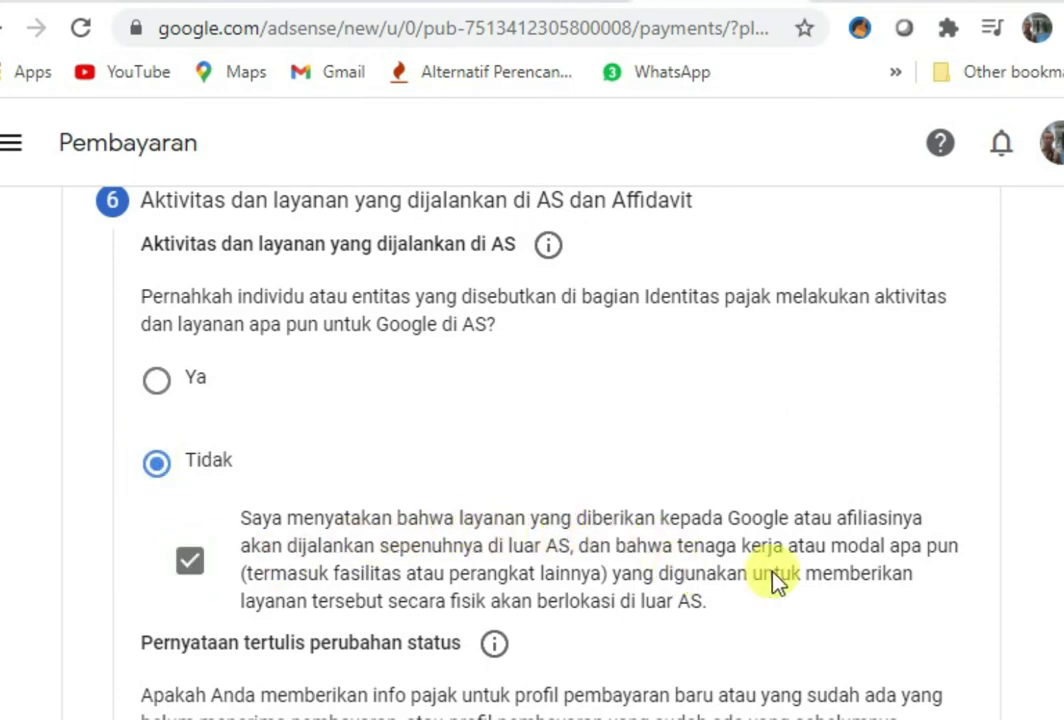
Declare the tax info is for a new payment profile and submit with KIRIM
scroll(777, 578, "down", 1)
scroll(777, 582, "down", 1)
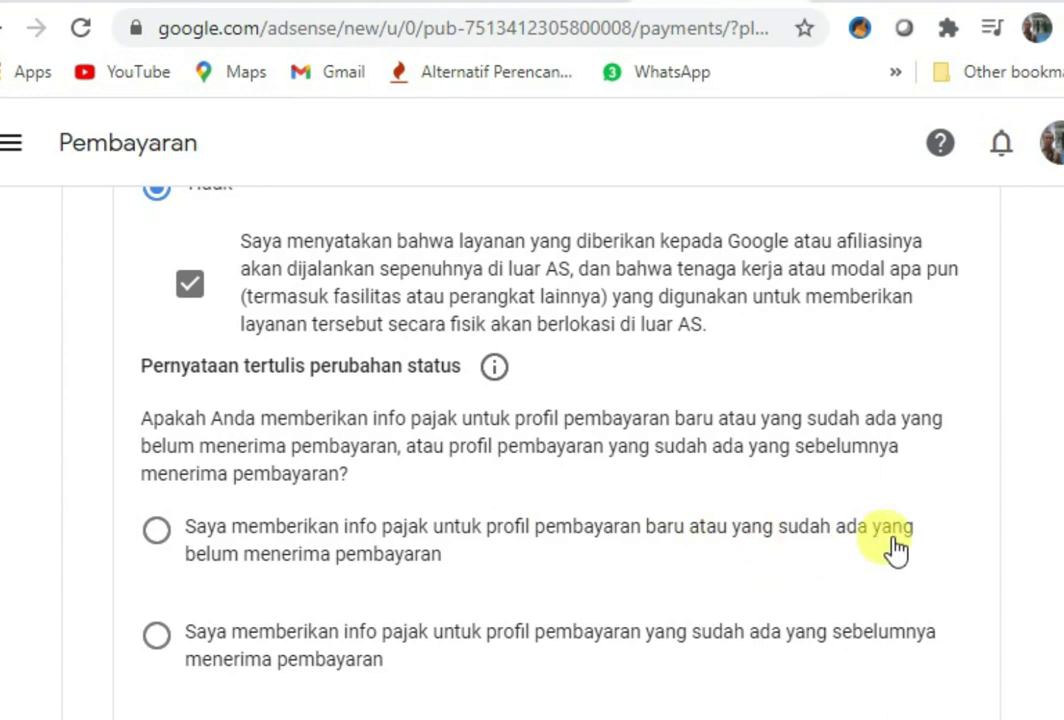
left_click(155, 533)
scroll(563, 589, "down", 1)
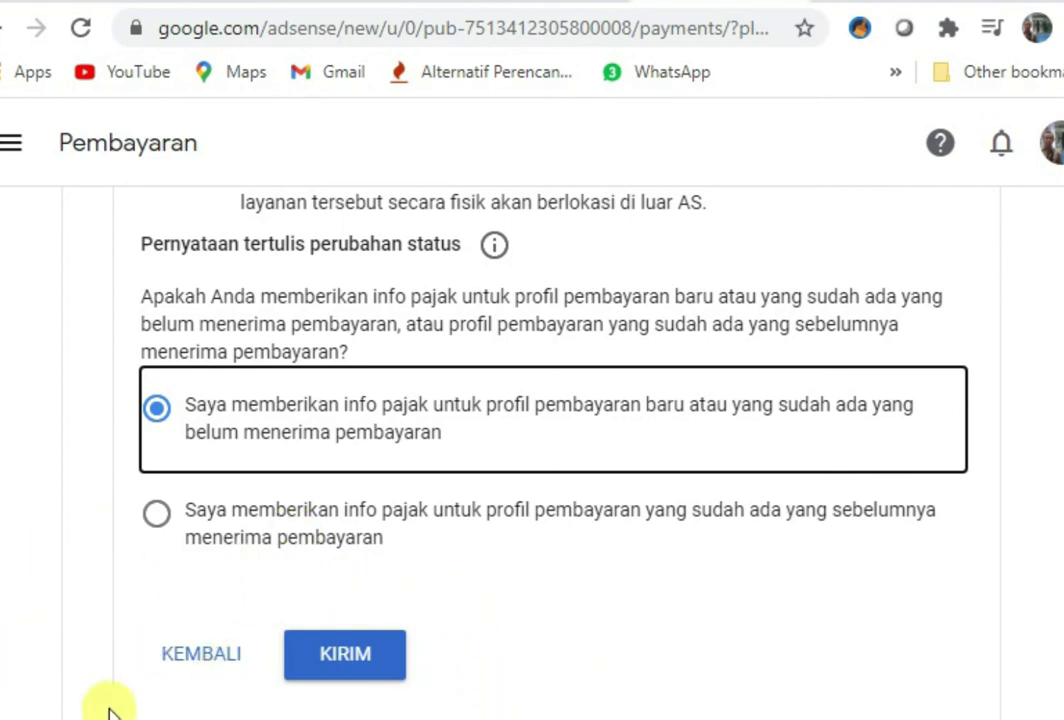
left_click(356, 660)
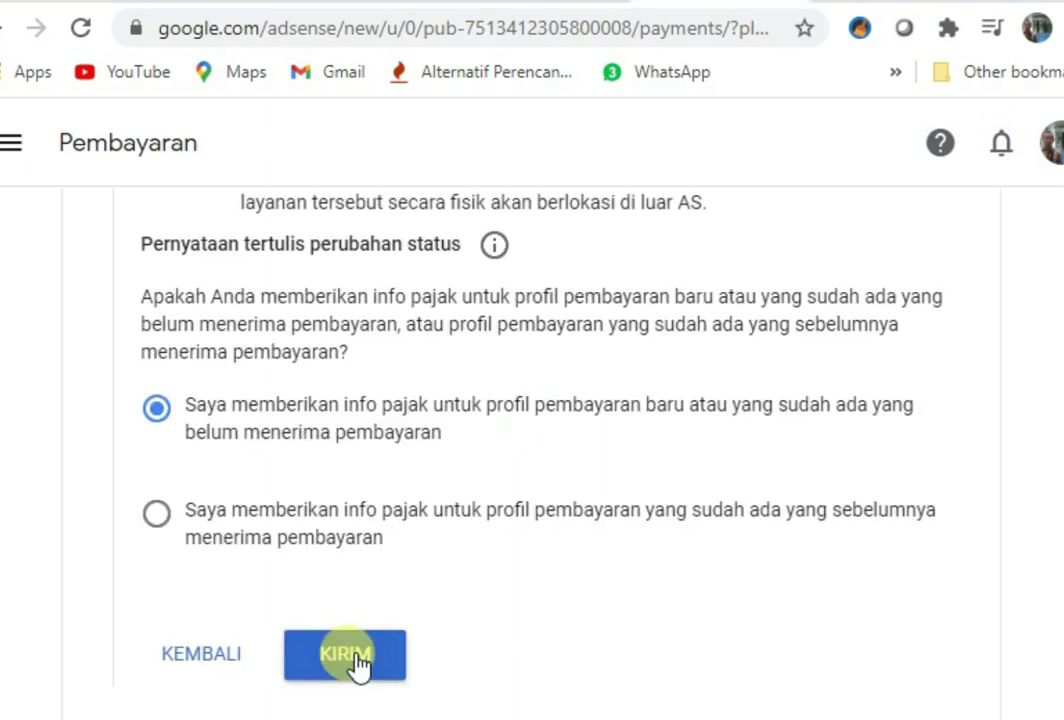
Submit the form again and view the Disetujui status on the W-8BEN summary
left_click(356, 656)
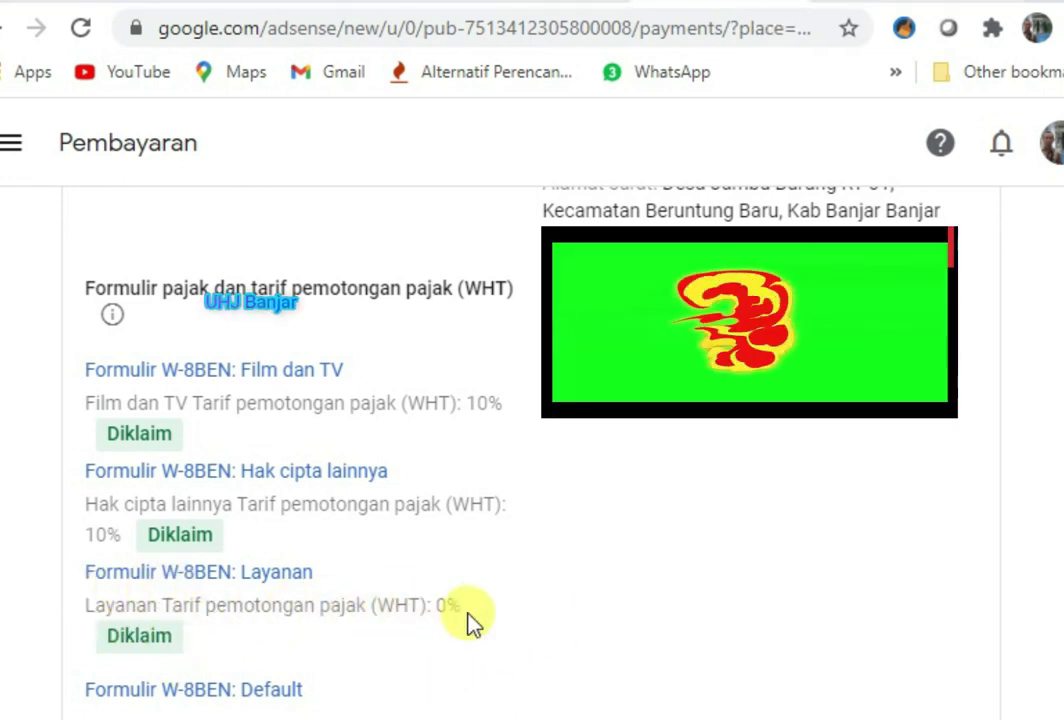
scroll(380, 630, "up", 2)
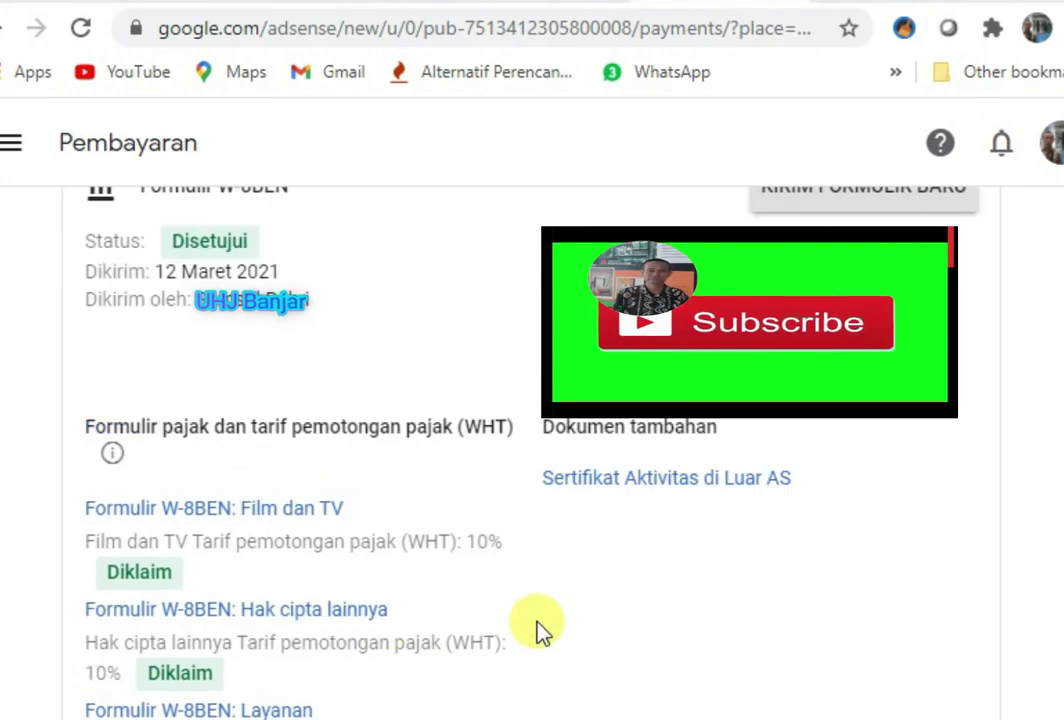